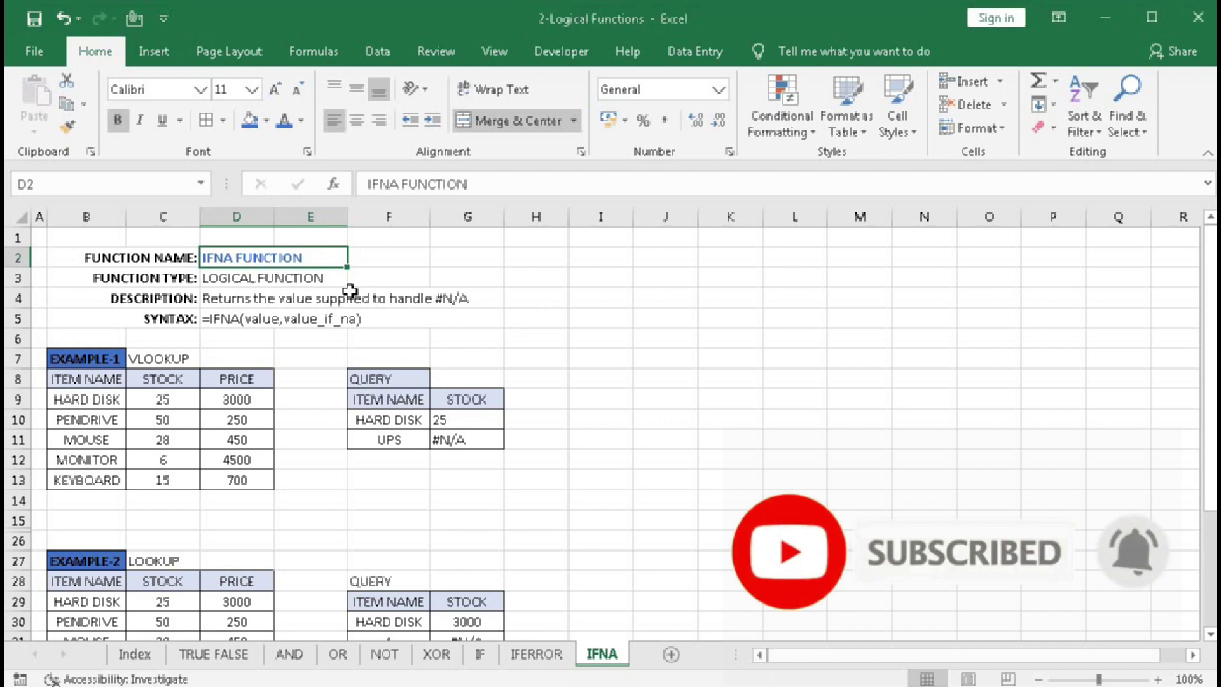
Clear the old STOCK lookup results from the query tables on the IFNA sheet
click(331, 280)
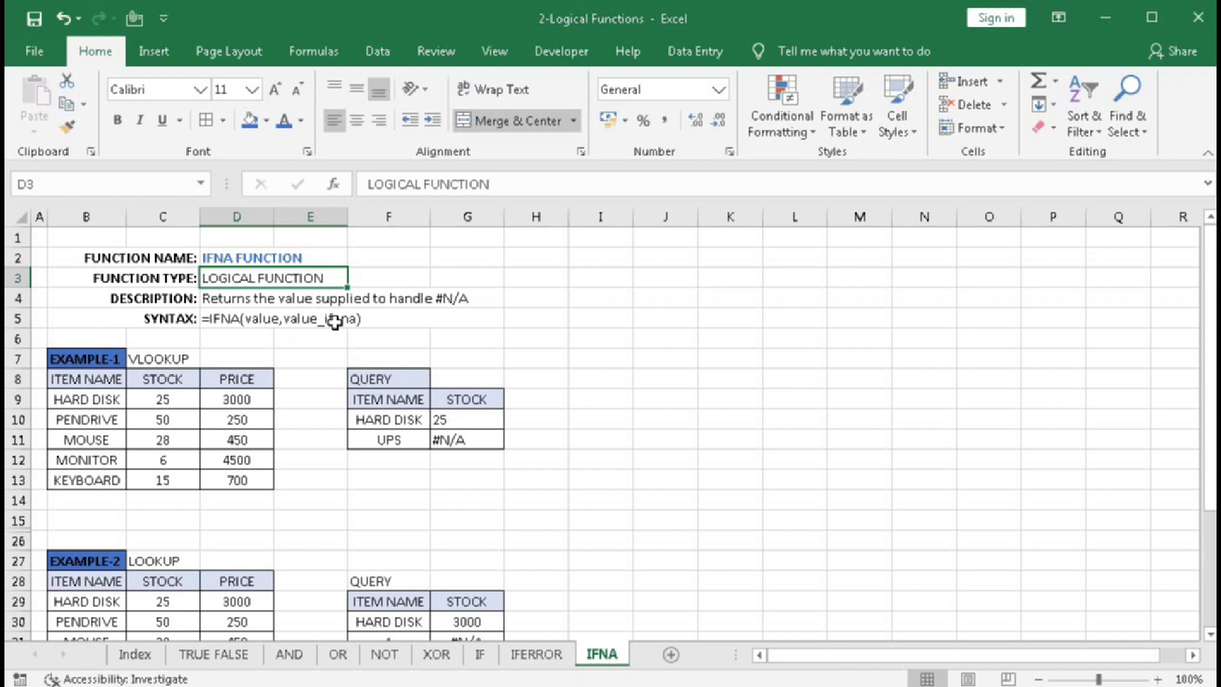
key(ctrl+z)
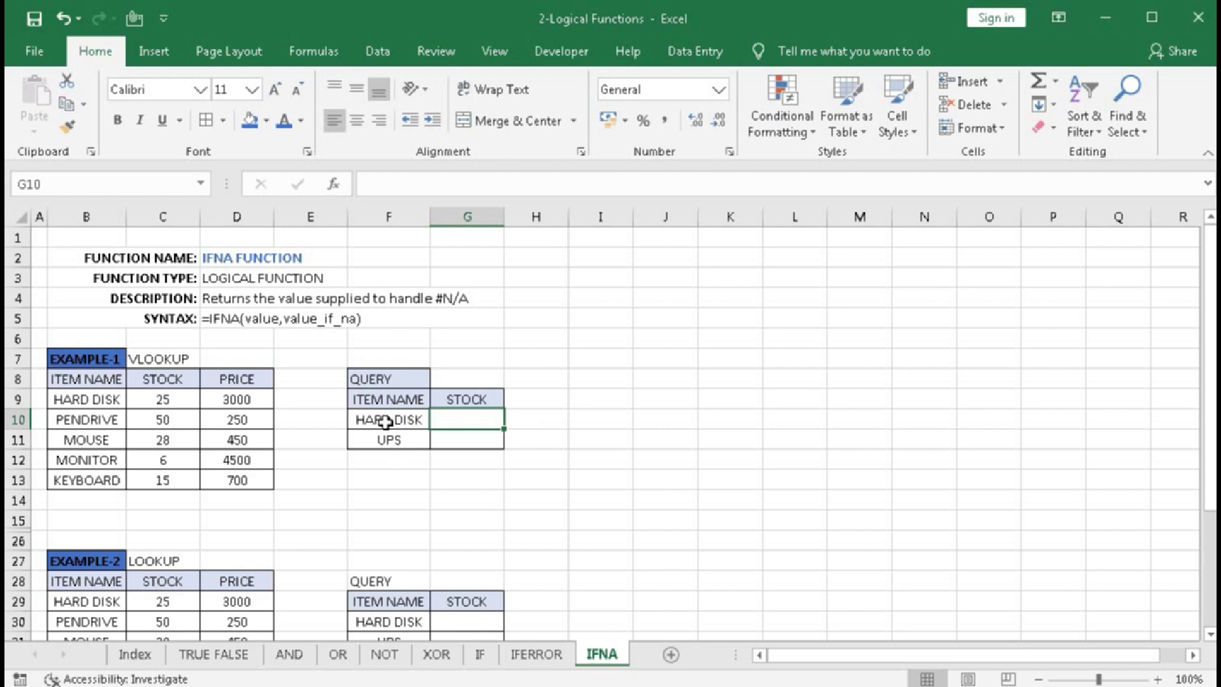
Start a VLOOKUP in G10 with HARD DISK in F10 as the lookup value
click(402, 421)
click(382, 444)
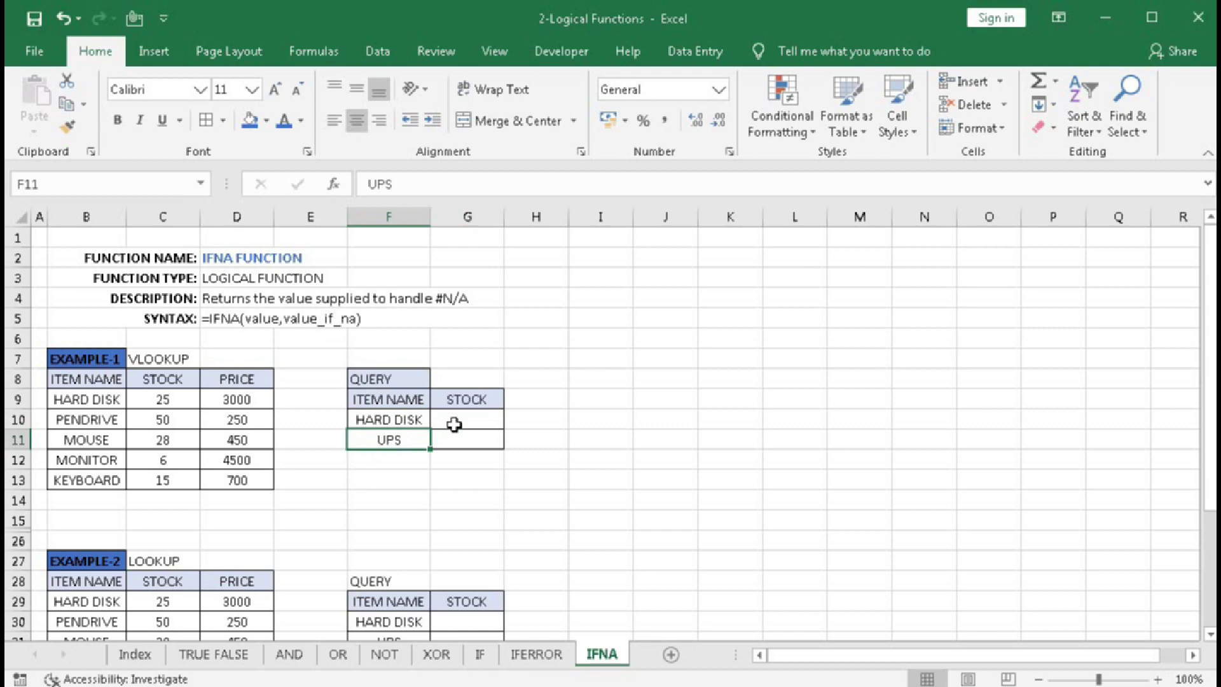
click(454, 421)
text(=vlo)
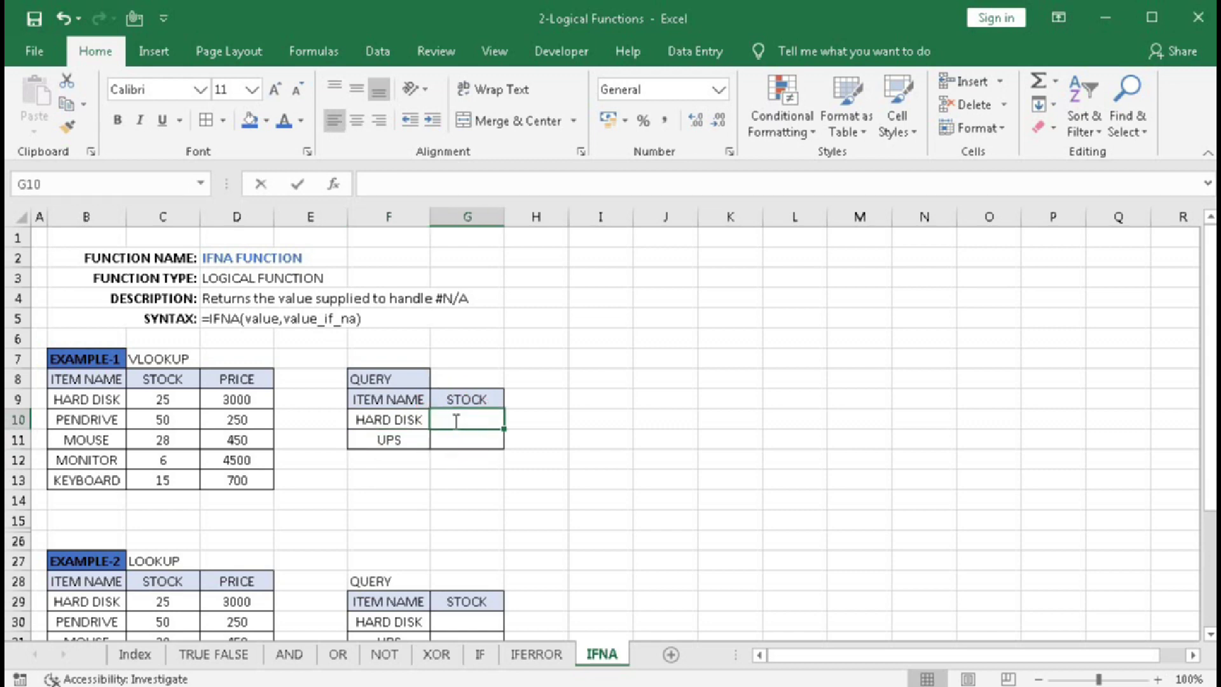
key(Tab)
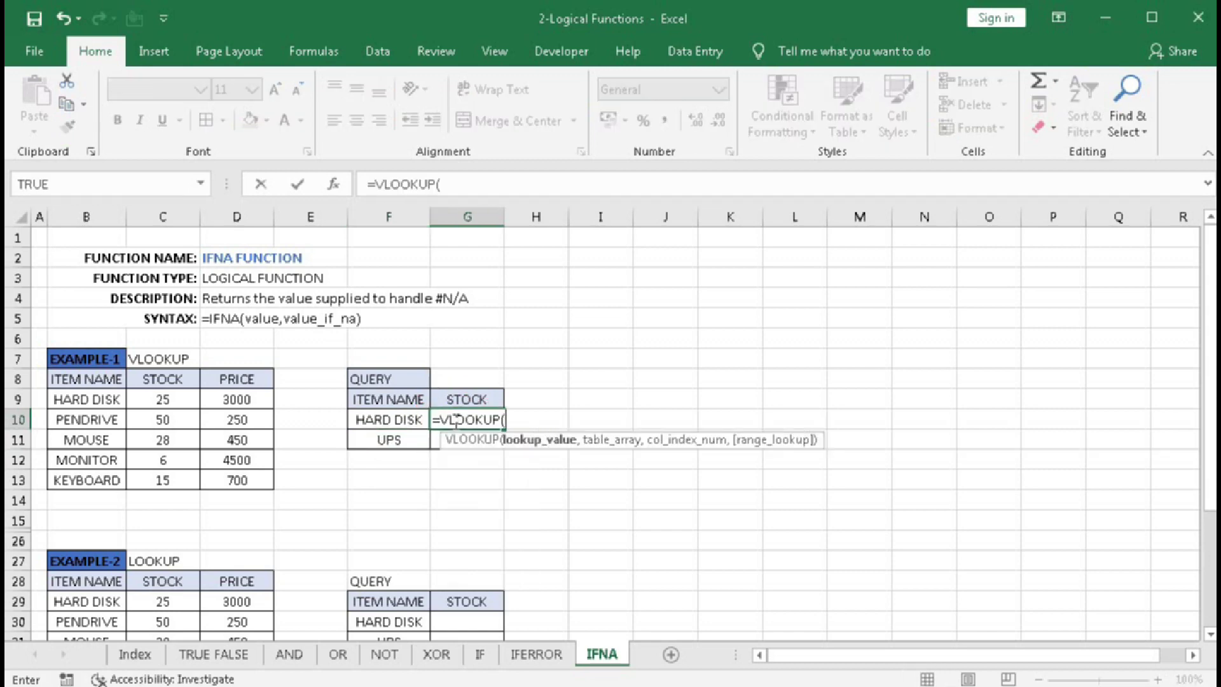
click(395, 418)
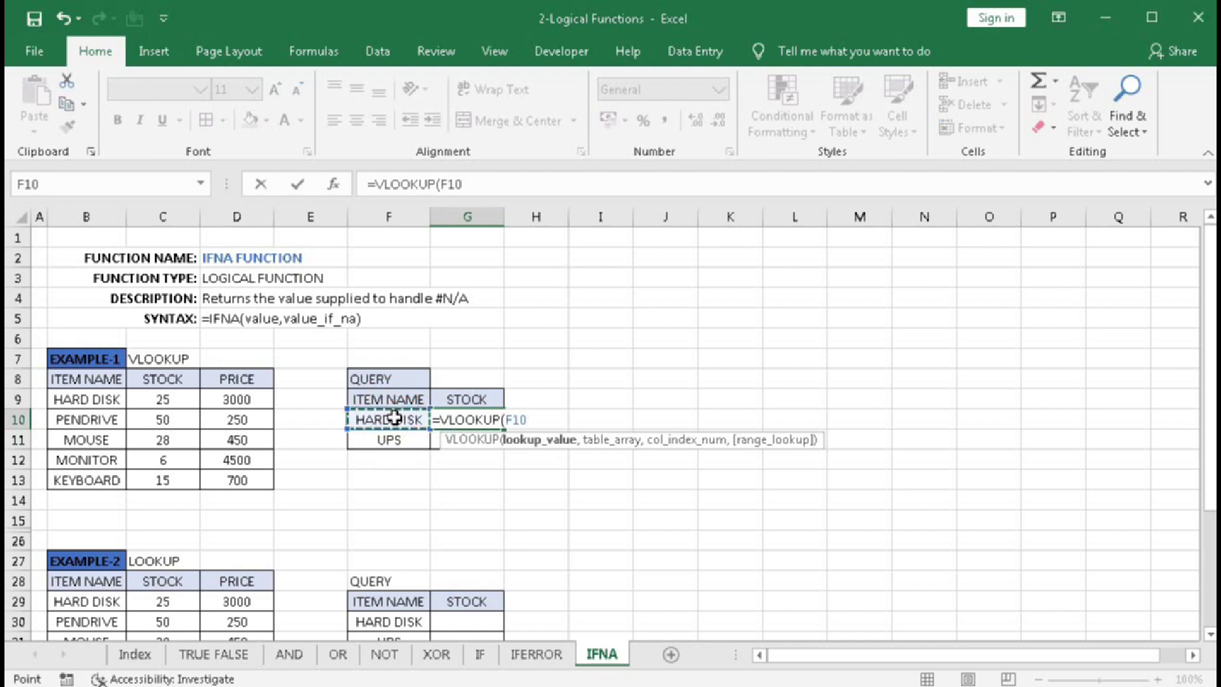
text(,)
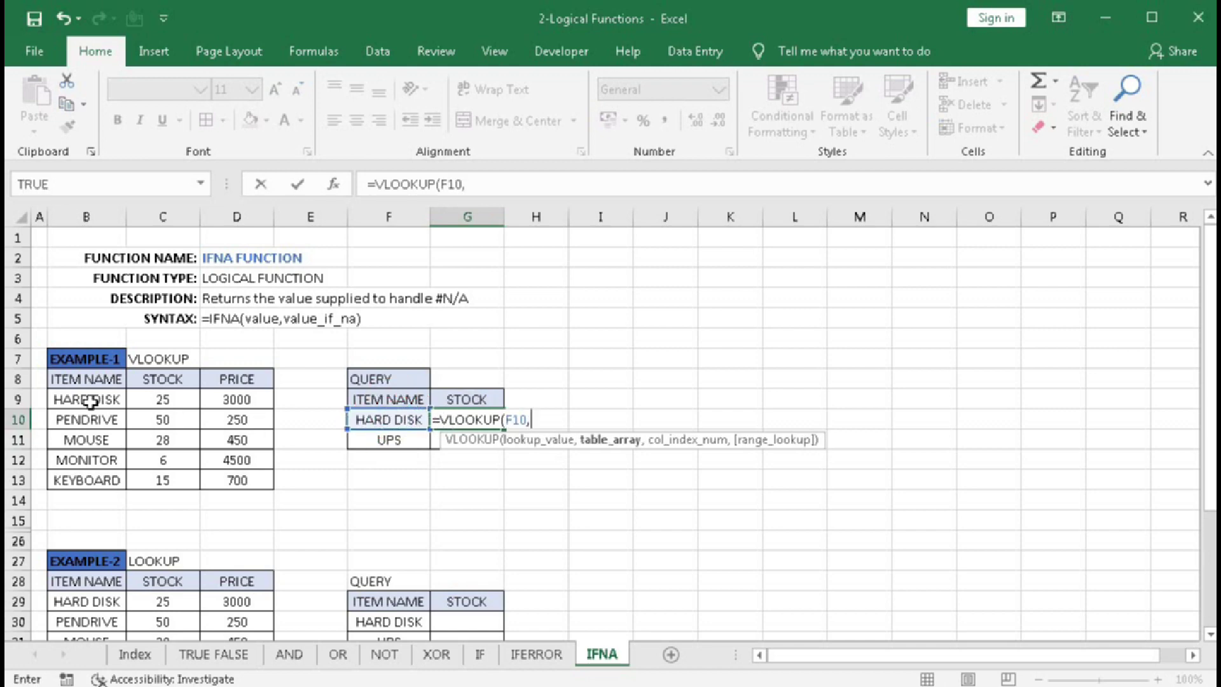
Finish =VLOOKUP(F10,$B$8:$D$13,2,0), returning 25, and fill it down to G11, where UPS shows #N/A
drag(77, 383, 232, 481)
key(F4)
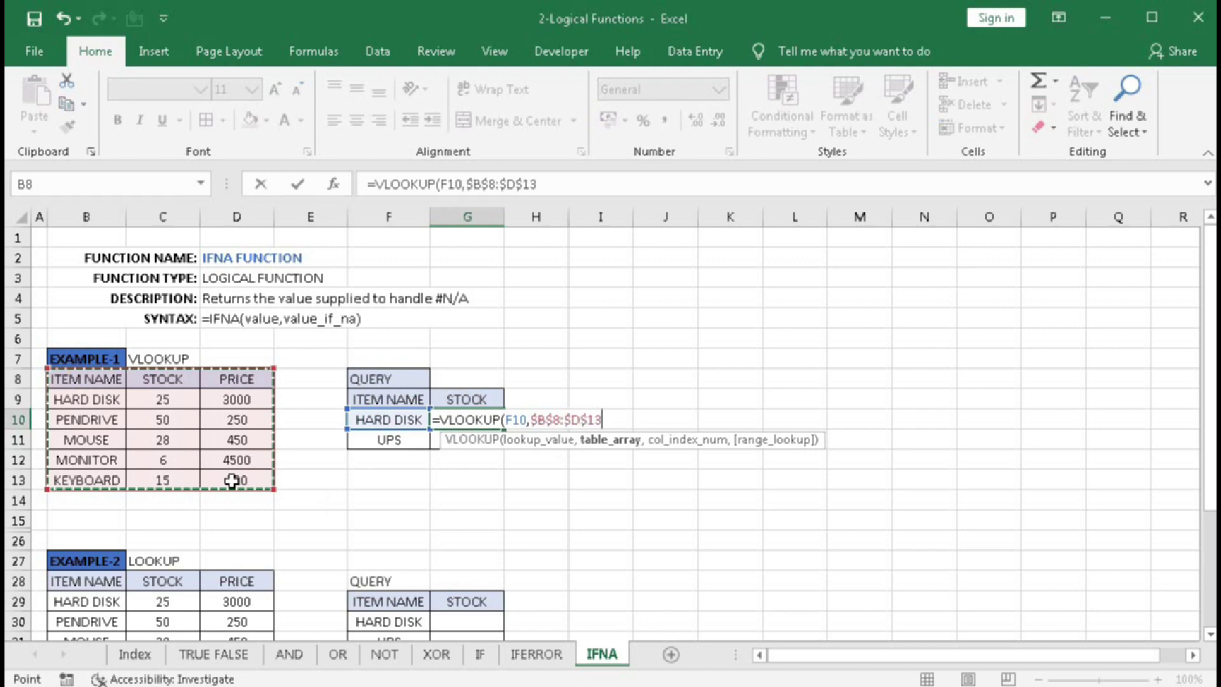
text(,)
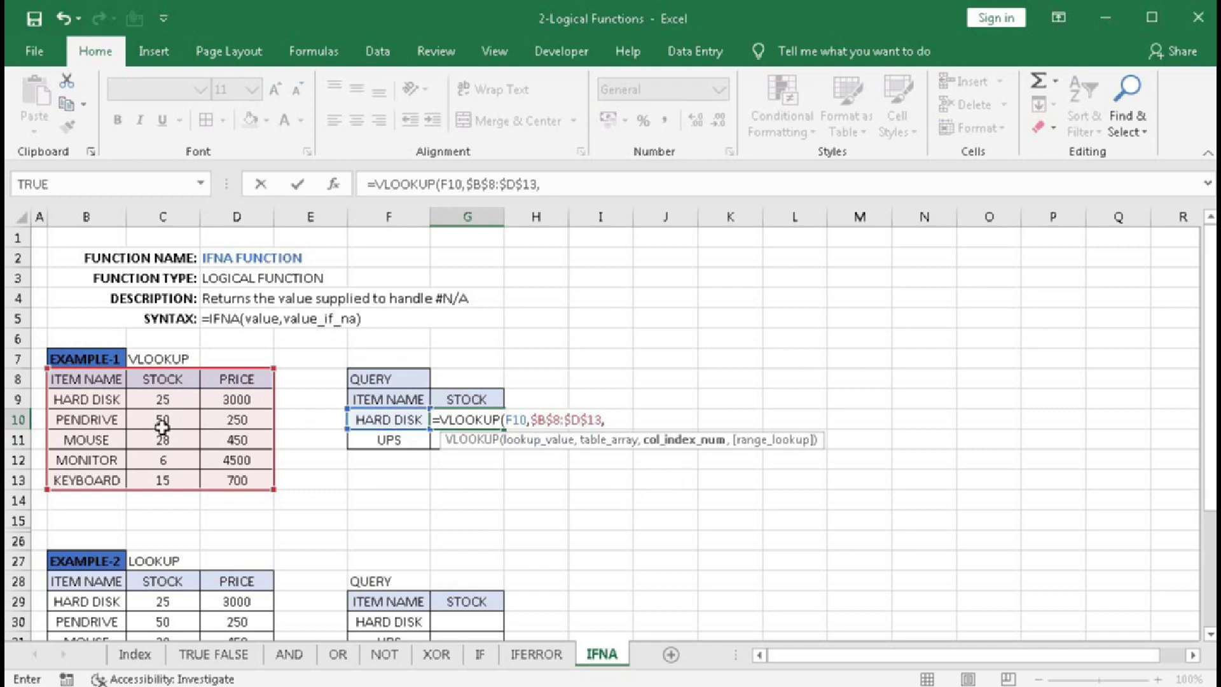
text(2,)
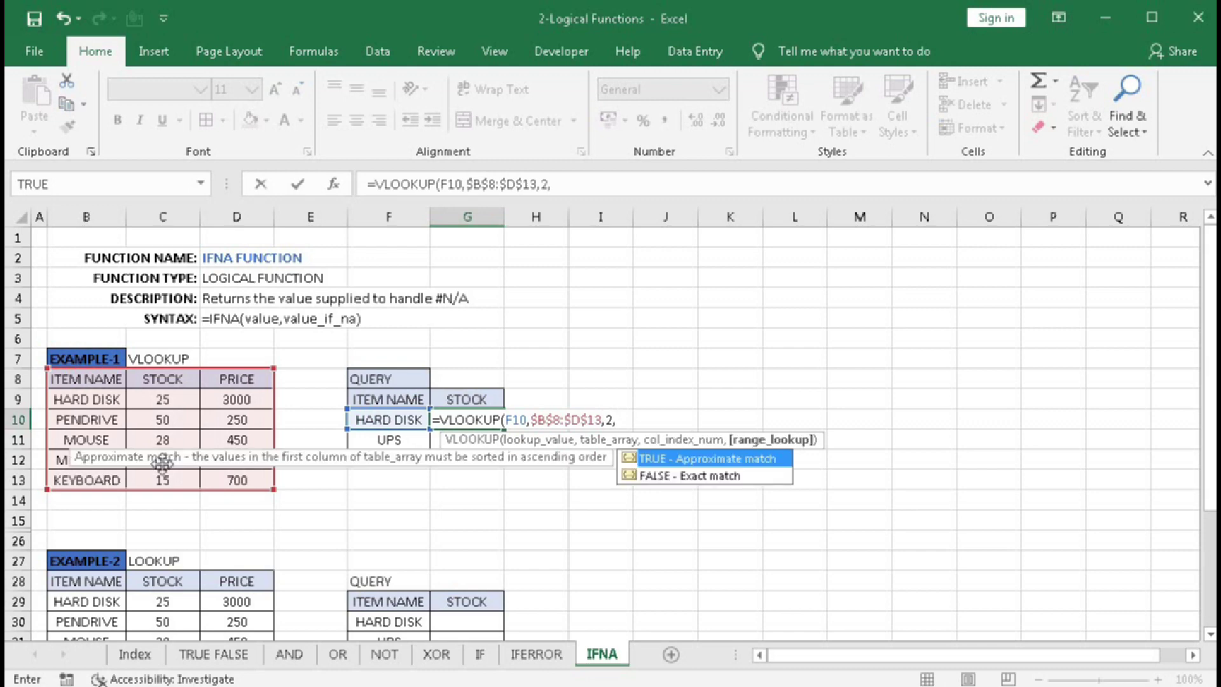
text(0))
key(Return)
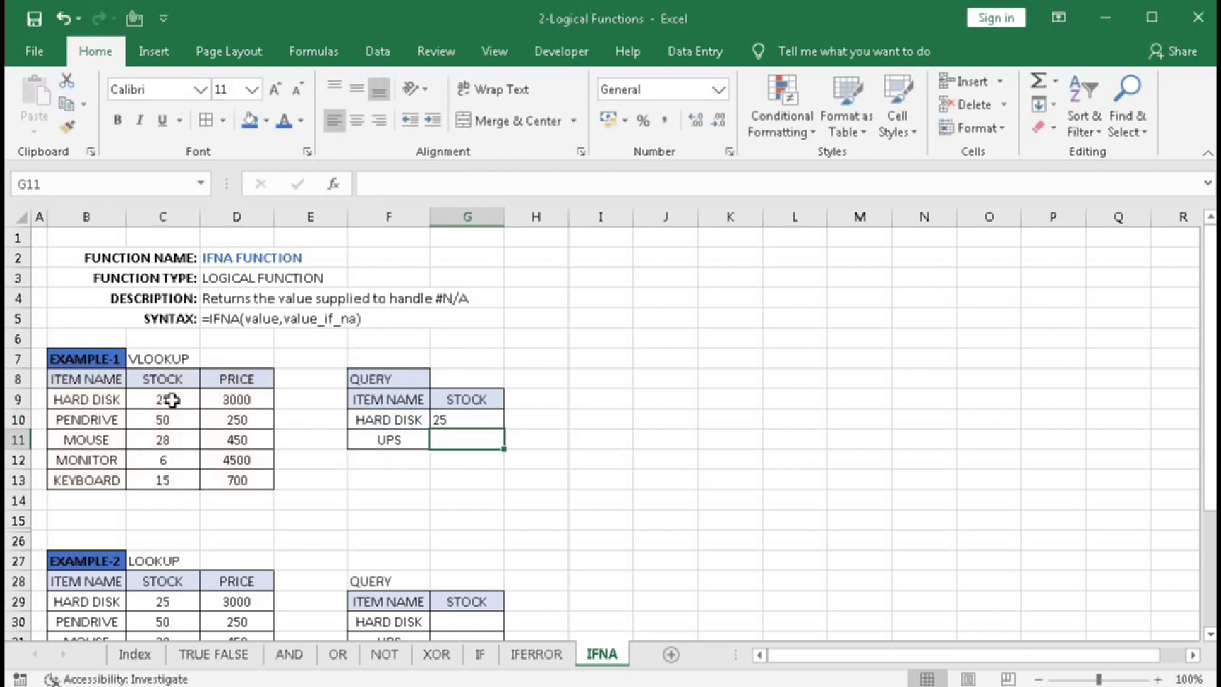
click(481, 418)
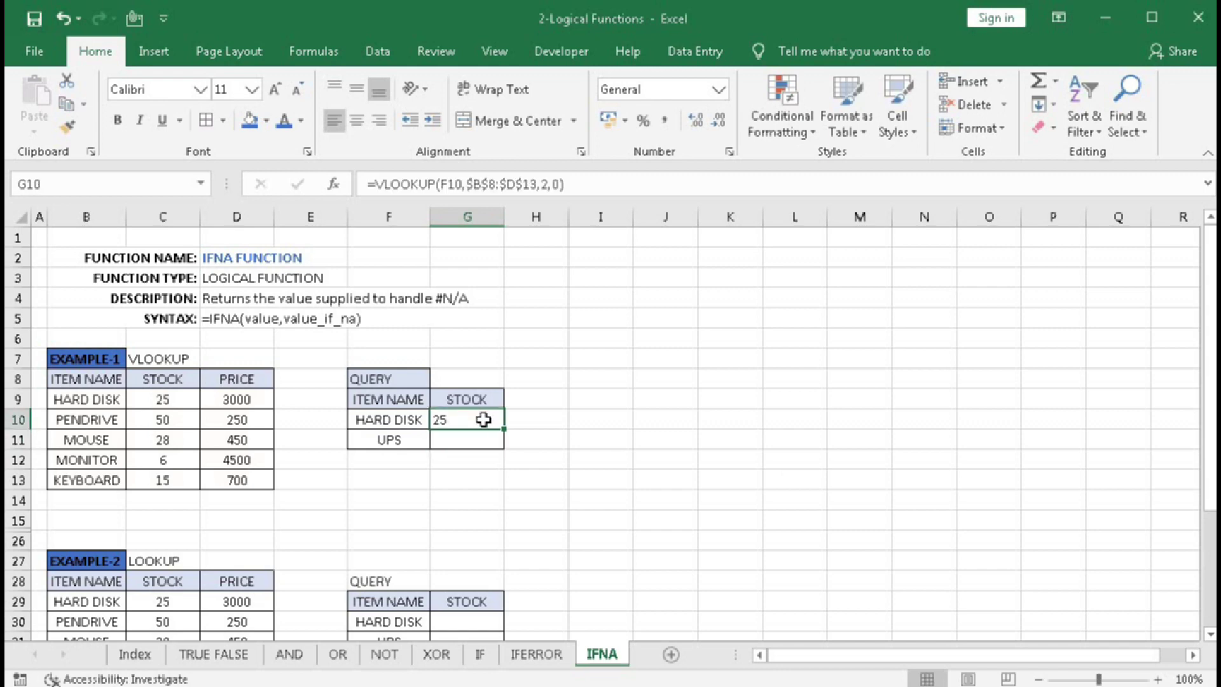
drag(504, 428, 502, 445)
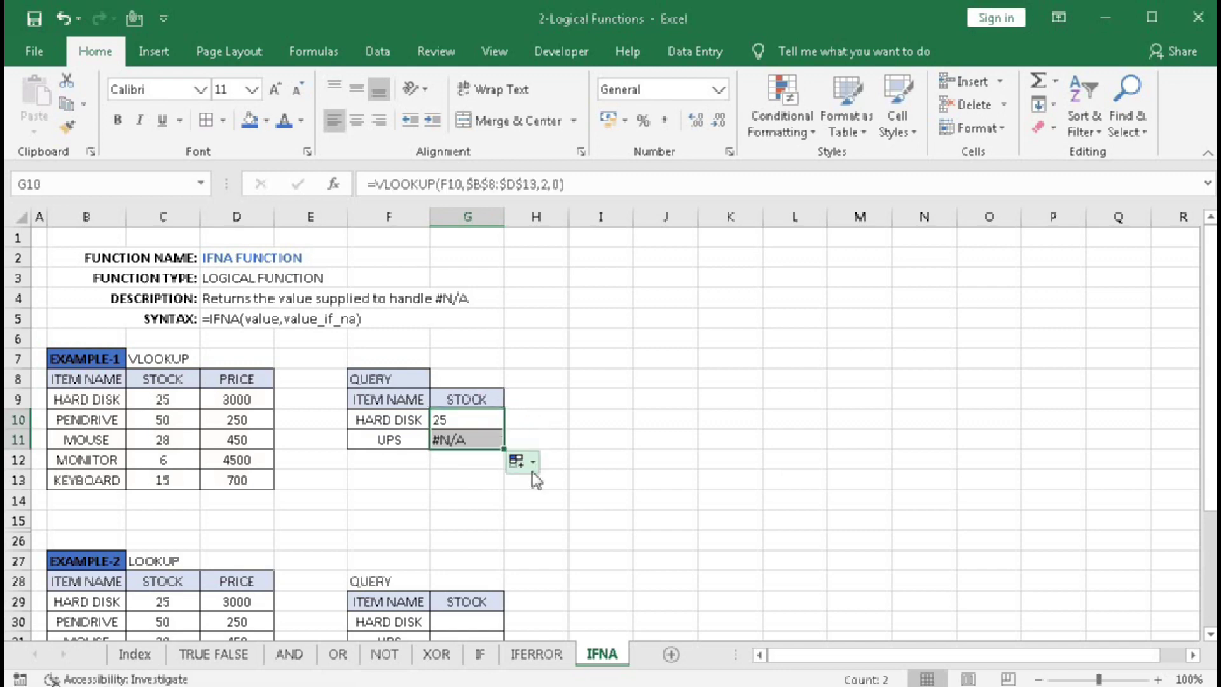
click(457, 442)
double_click(463, 443)
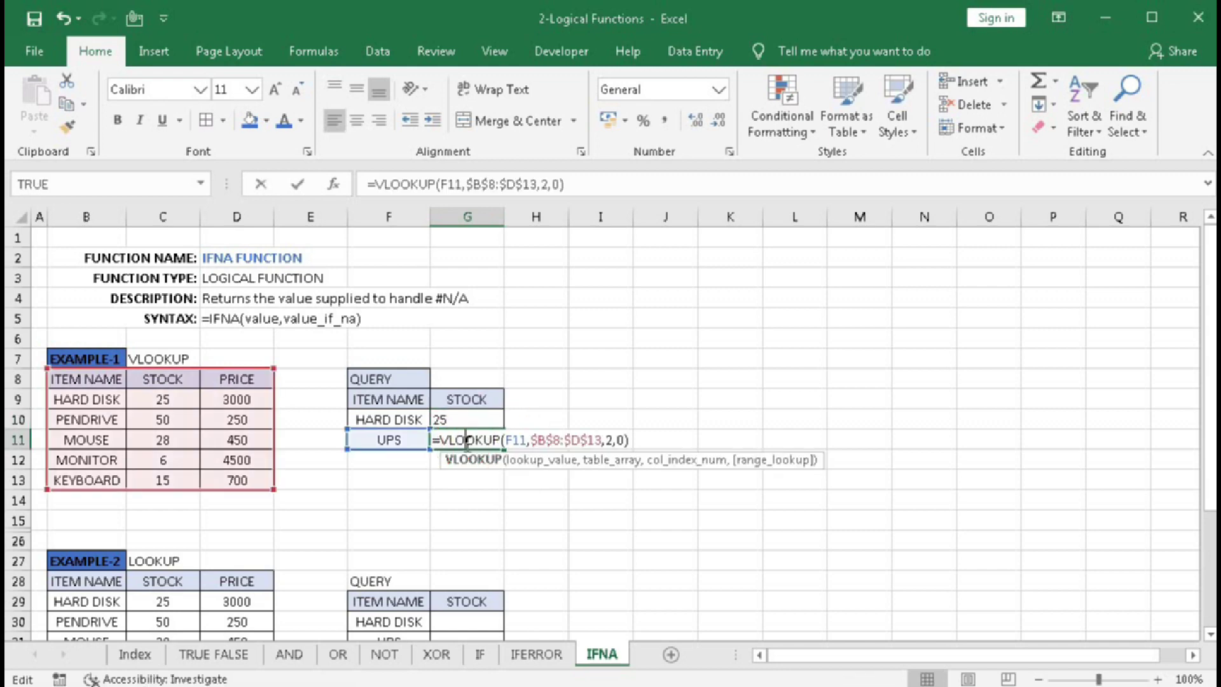
key(Escape)
click(412, 447)
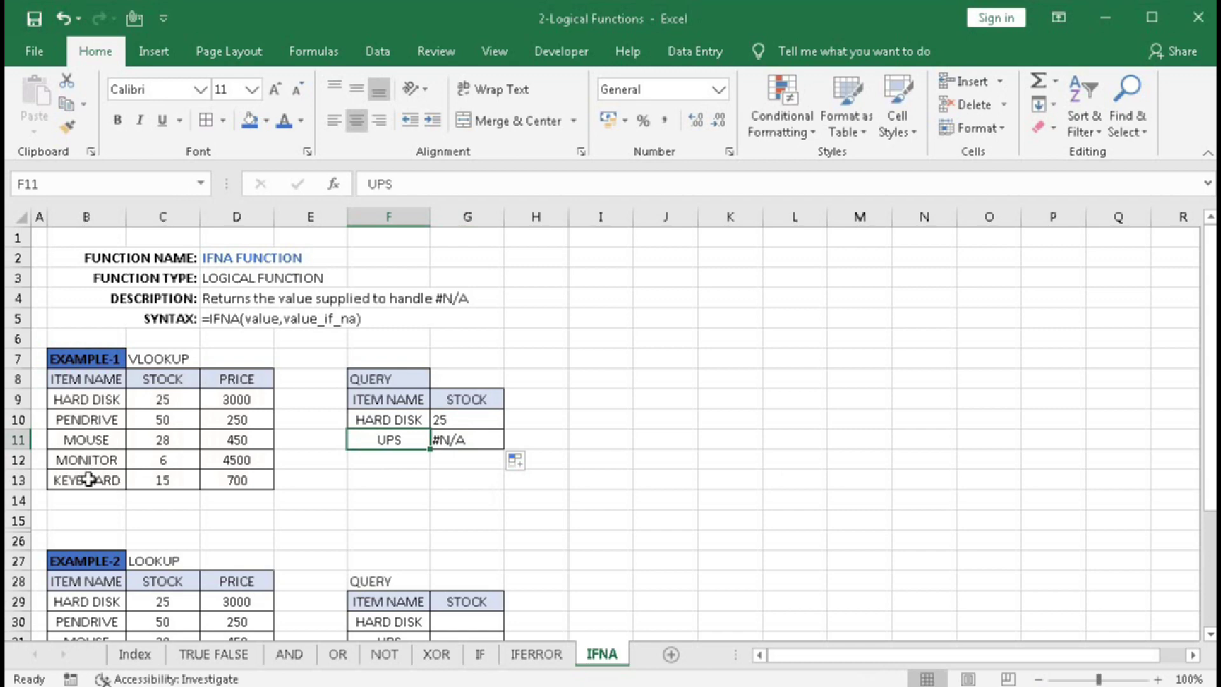
click(466, 443)
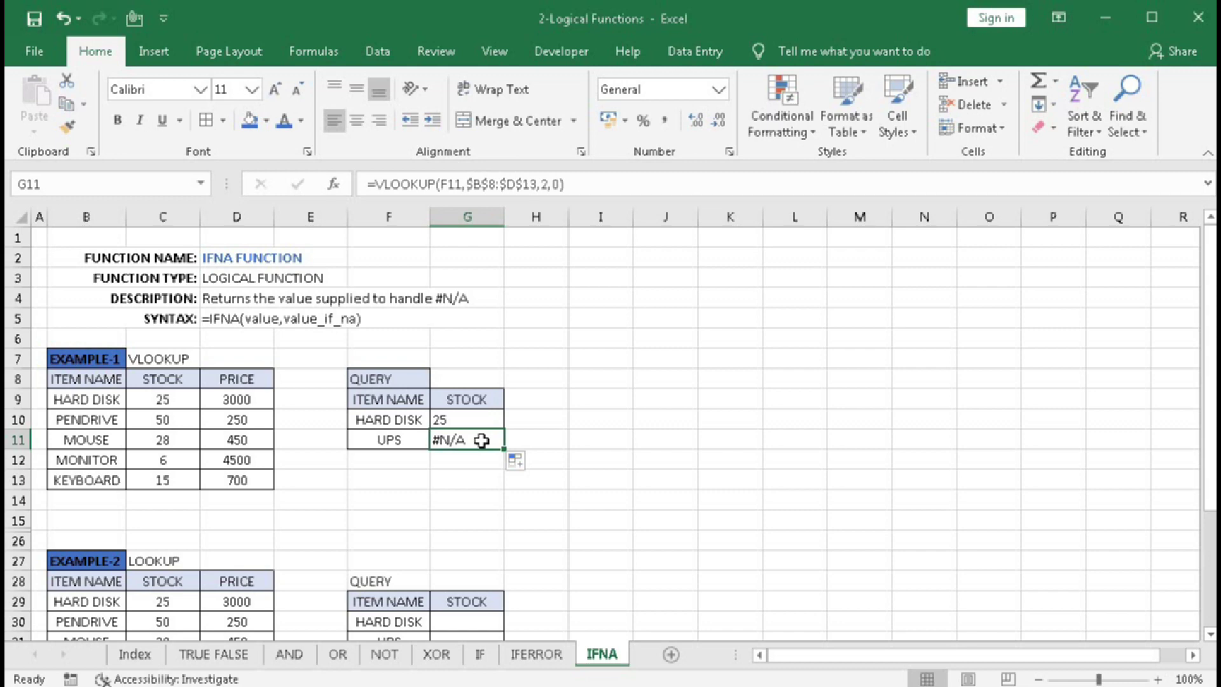
Wrap the G10 VLOOKUP in IFNA with "Not Found" as the fallback
double_click(470, 419)
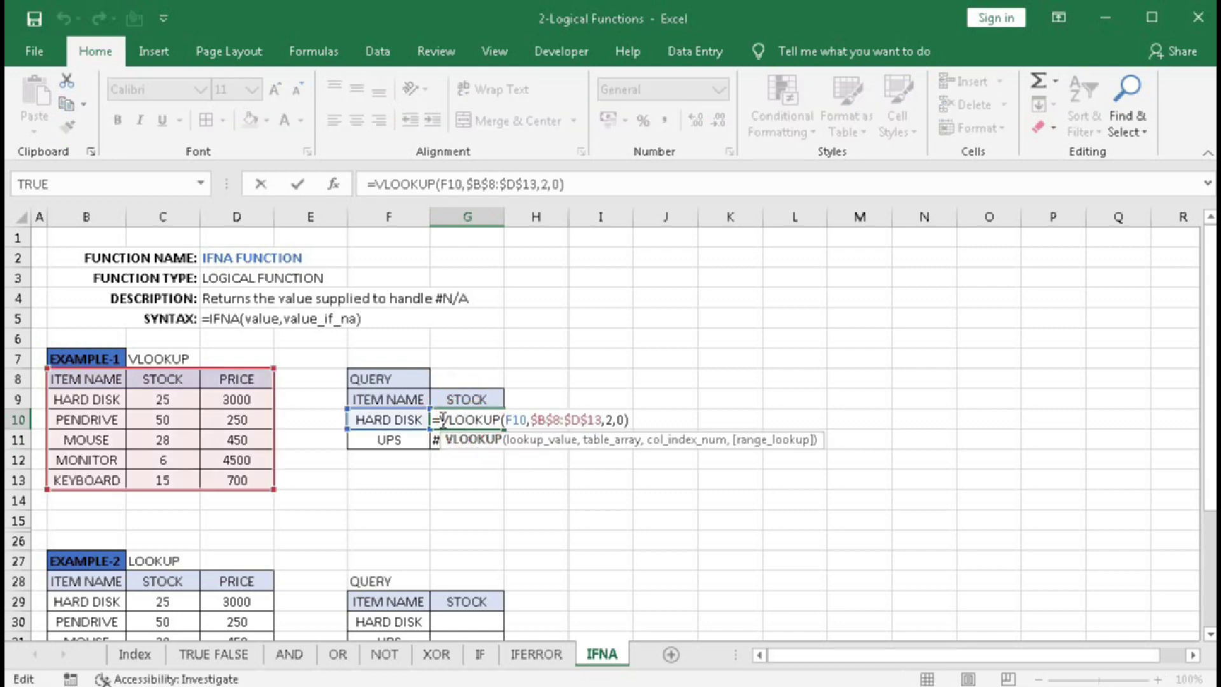
key(Left)
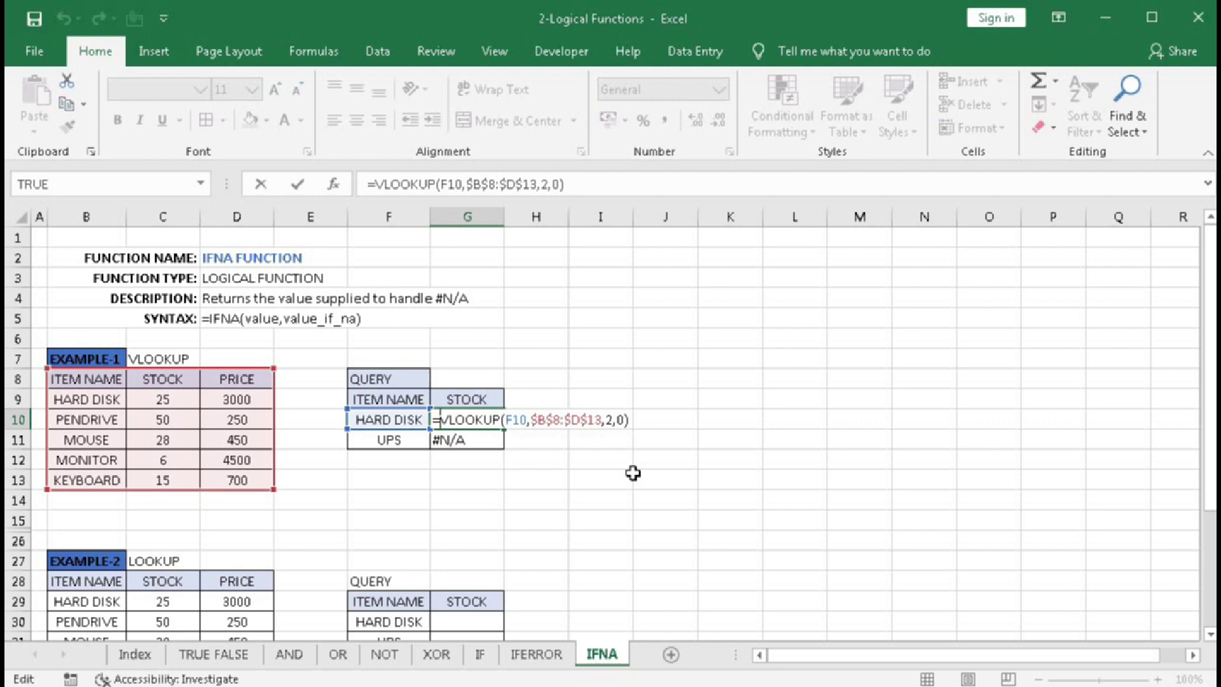
text(IFNA()
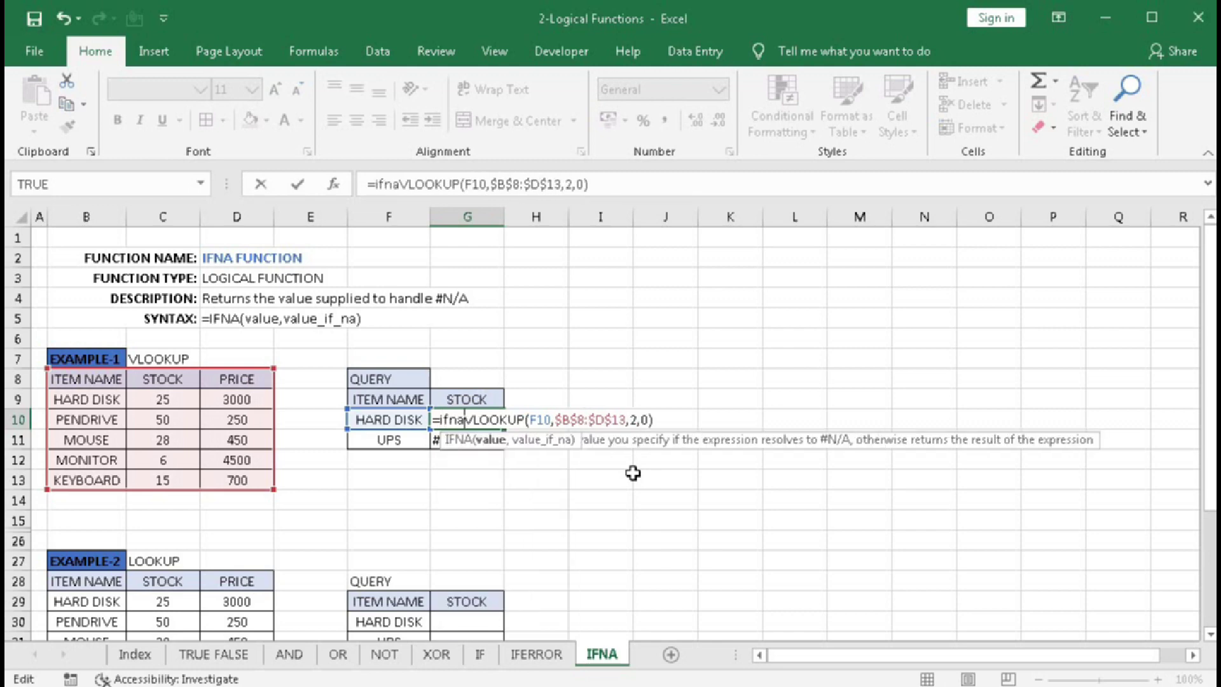
click(488, 439)
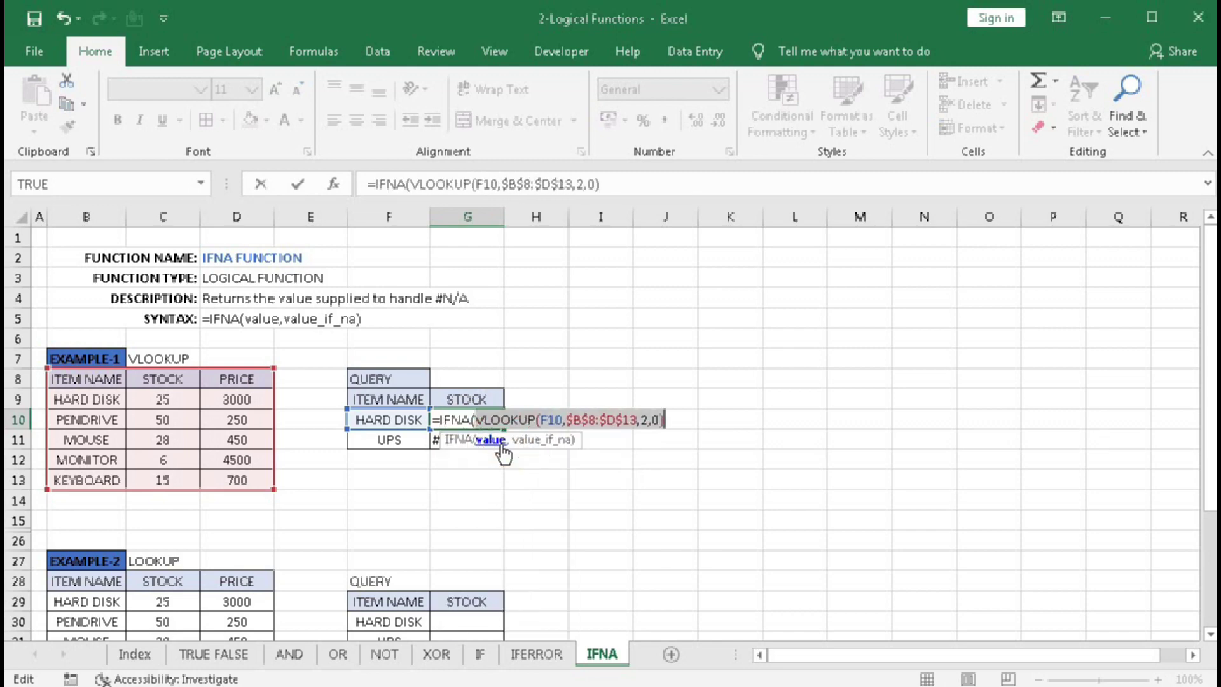
click(666, 420)
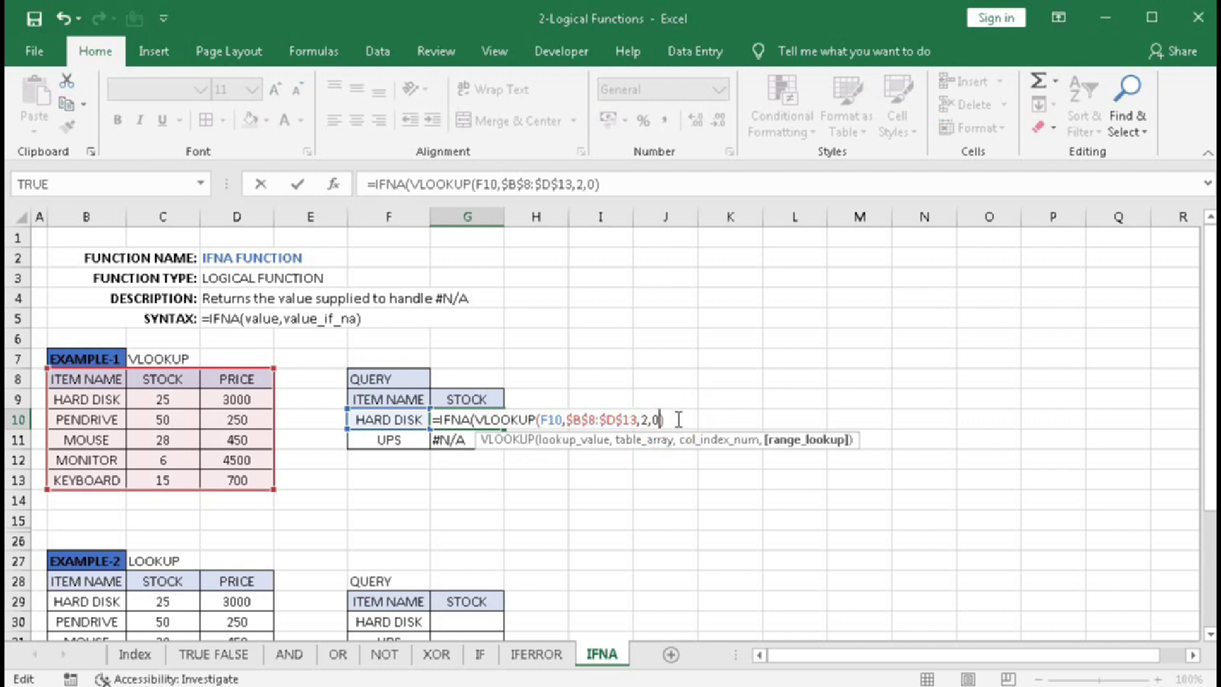
text(,)
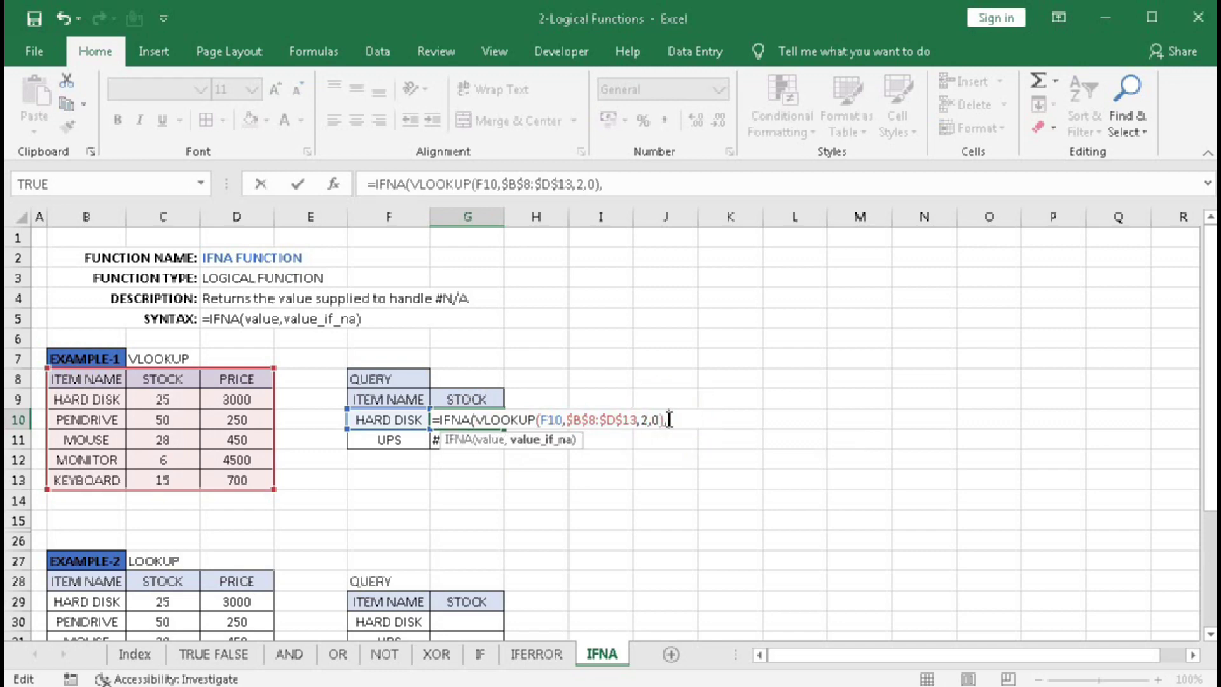
text("Not Fou)
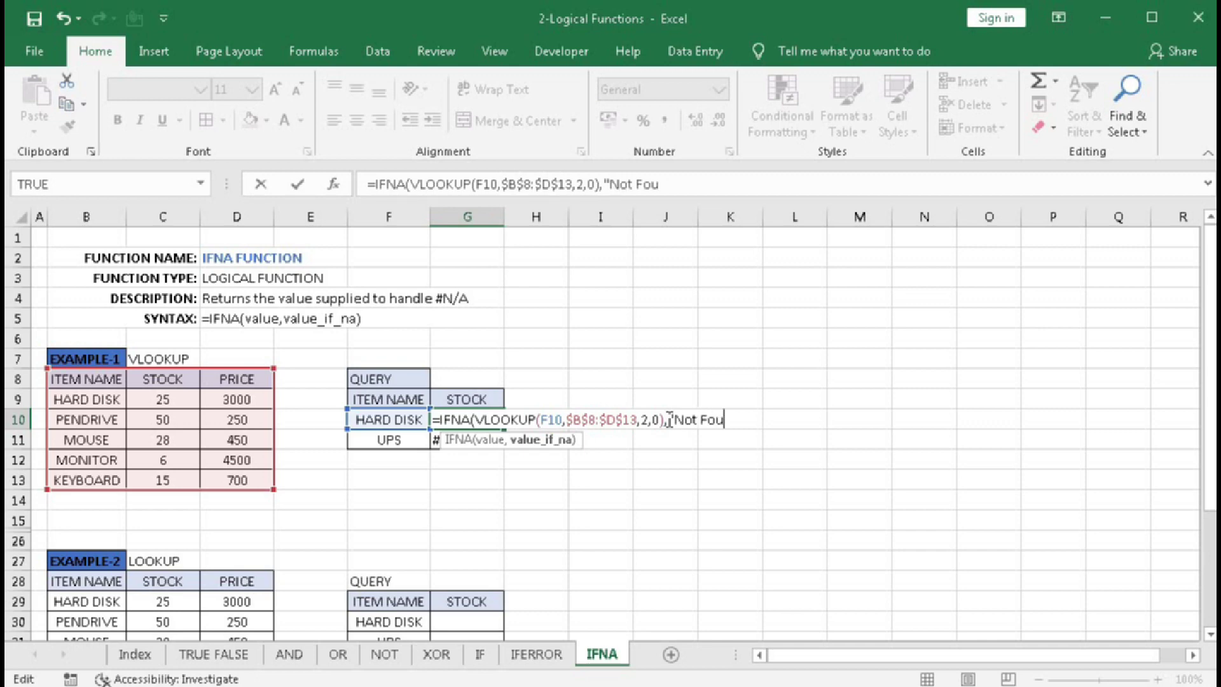
text(nd"))
key(Return)
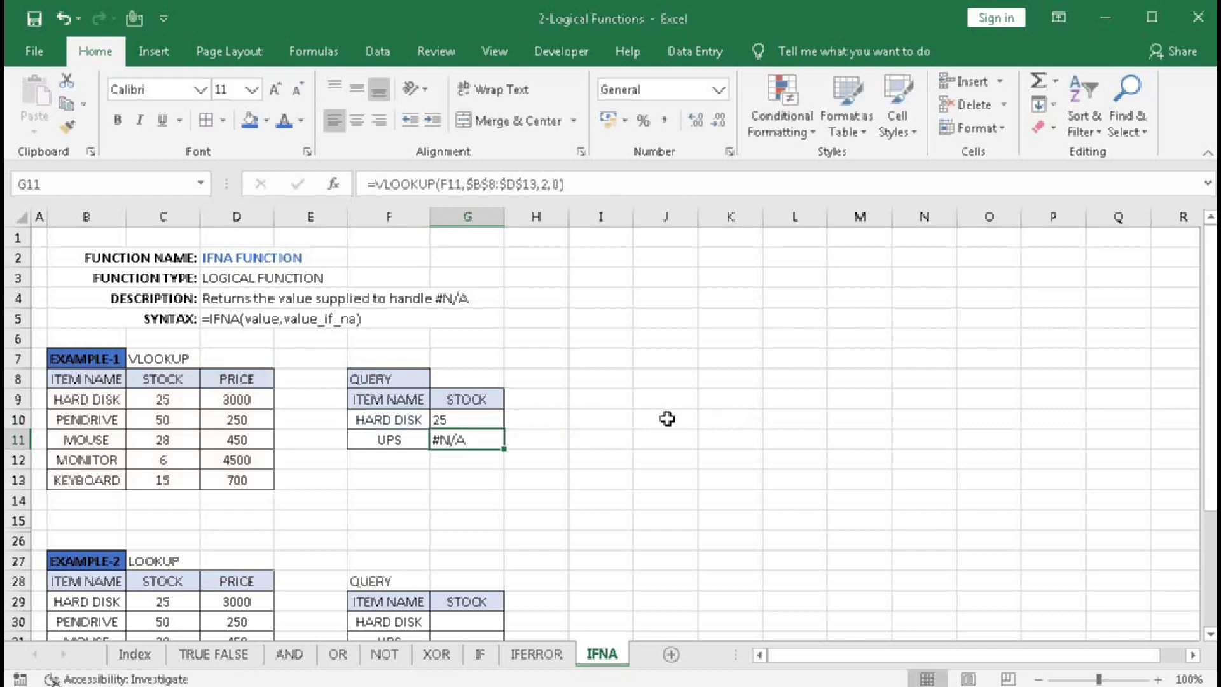
Copy the IFNA formula from G10 down to G11 so UPS shows Not Found
click(472, 422)
drag(503, 429, 505, 447)
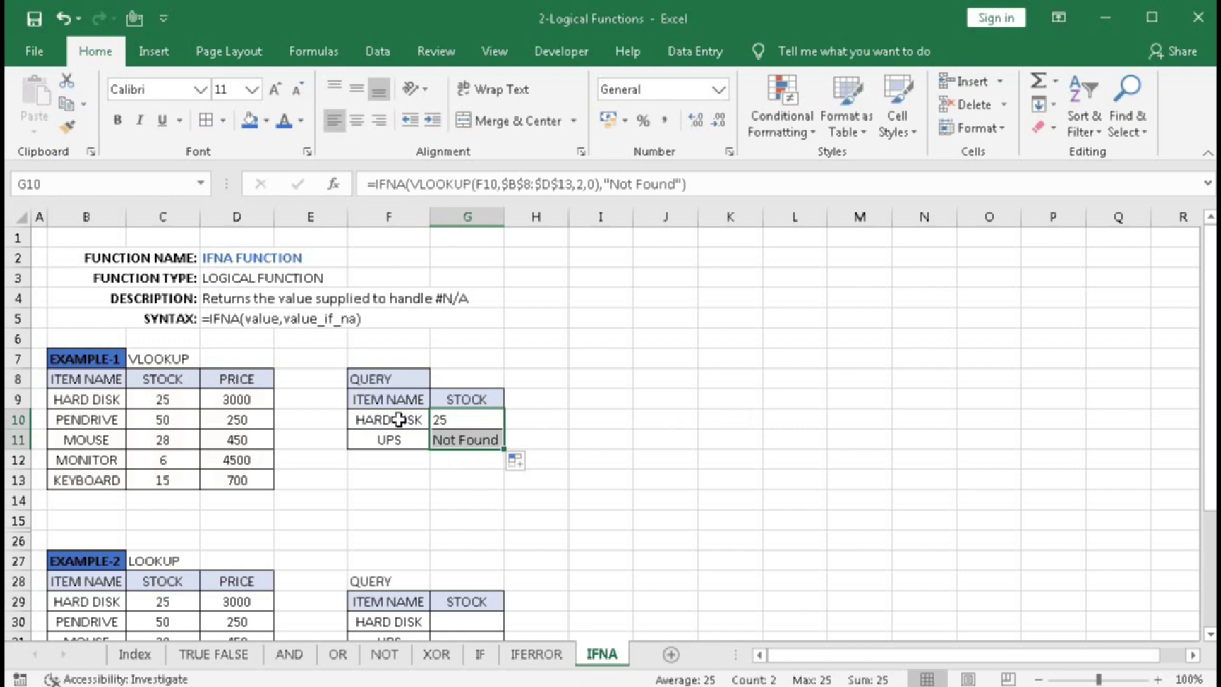
click(465, 440)
key(Escape)
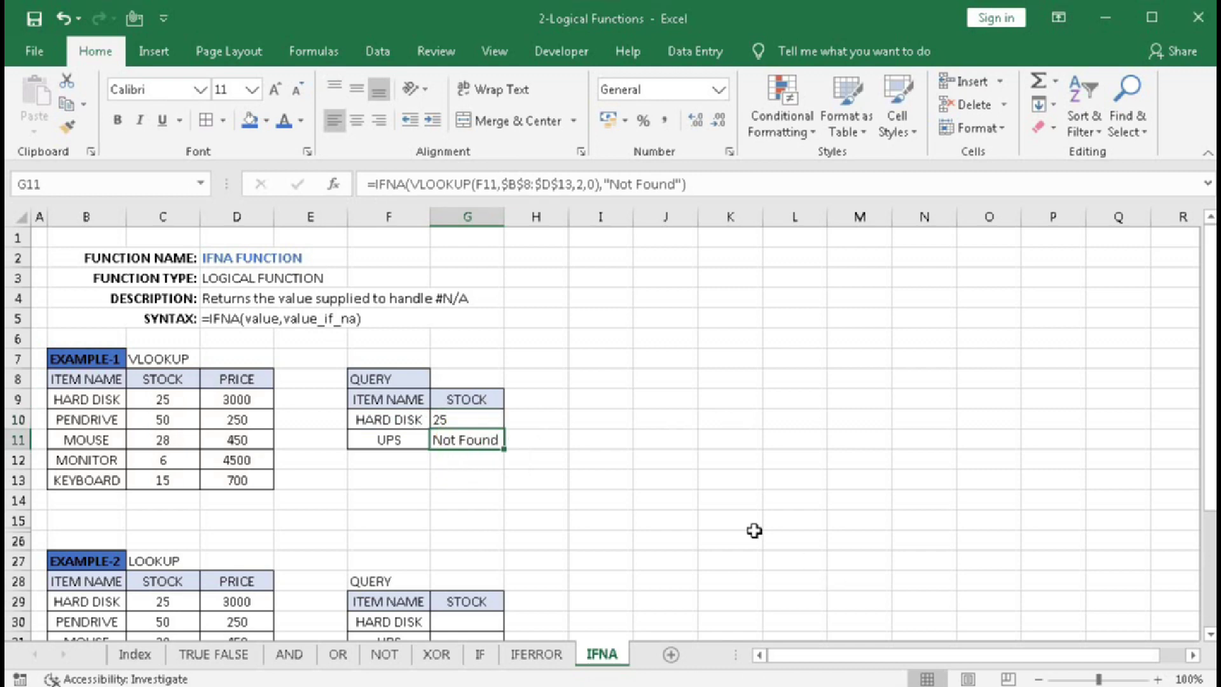
Enter =LOOKUP(F30,$B$28:$B$33,$C$28:$C$33) in G30 for HARD DISK
scroll(754, 530, down, 4)
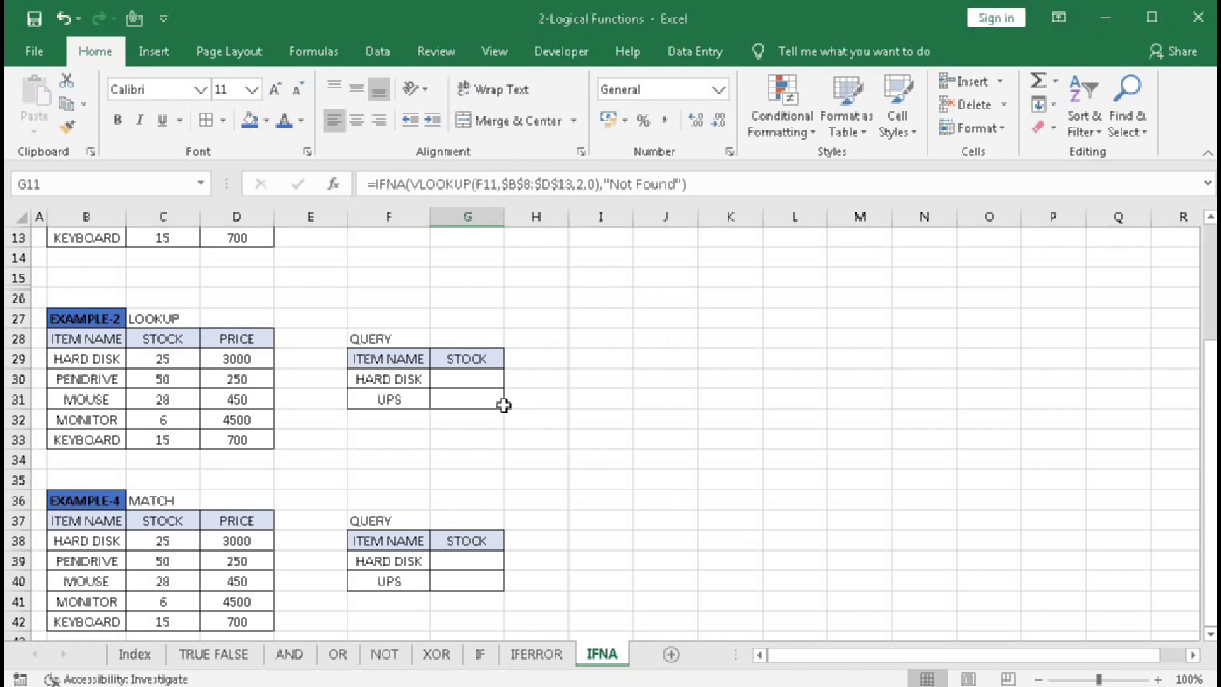
click(471, 382)
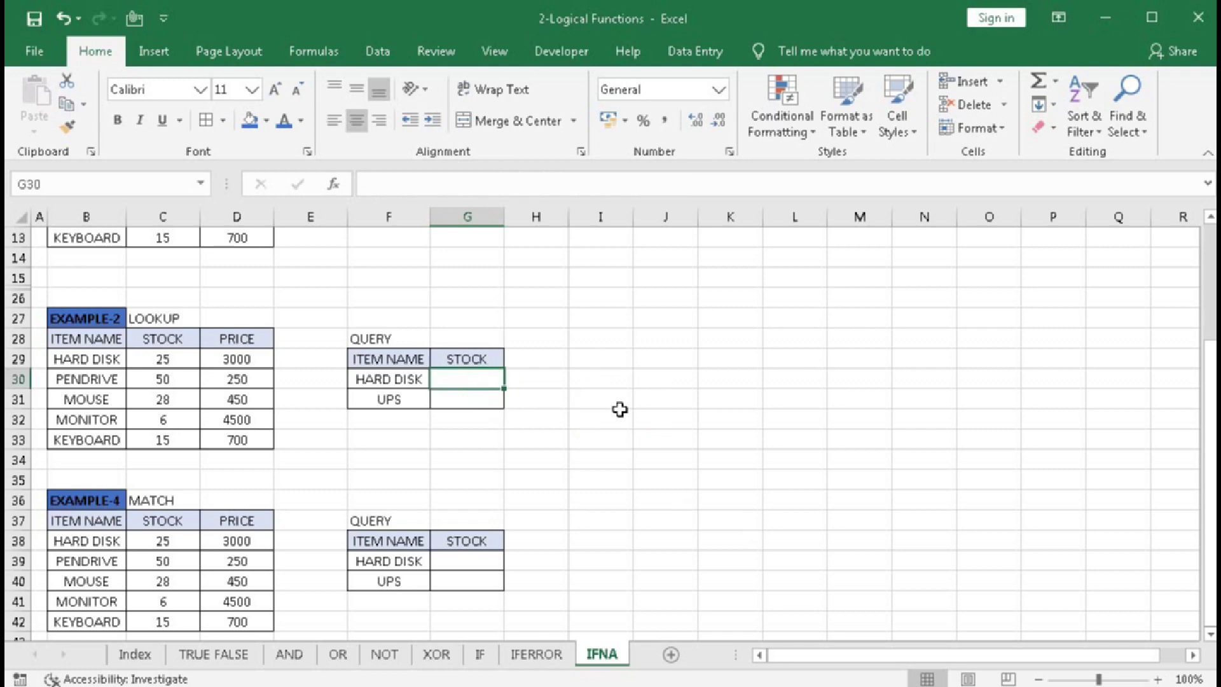
text(=look)
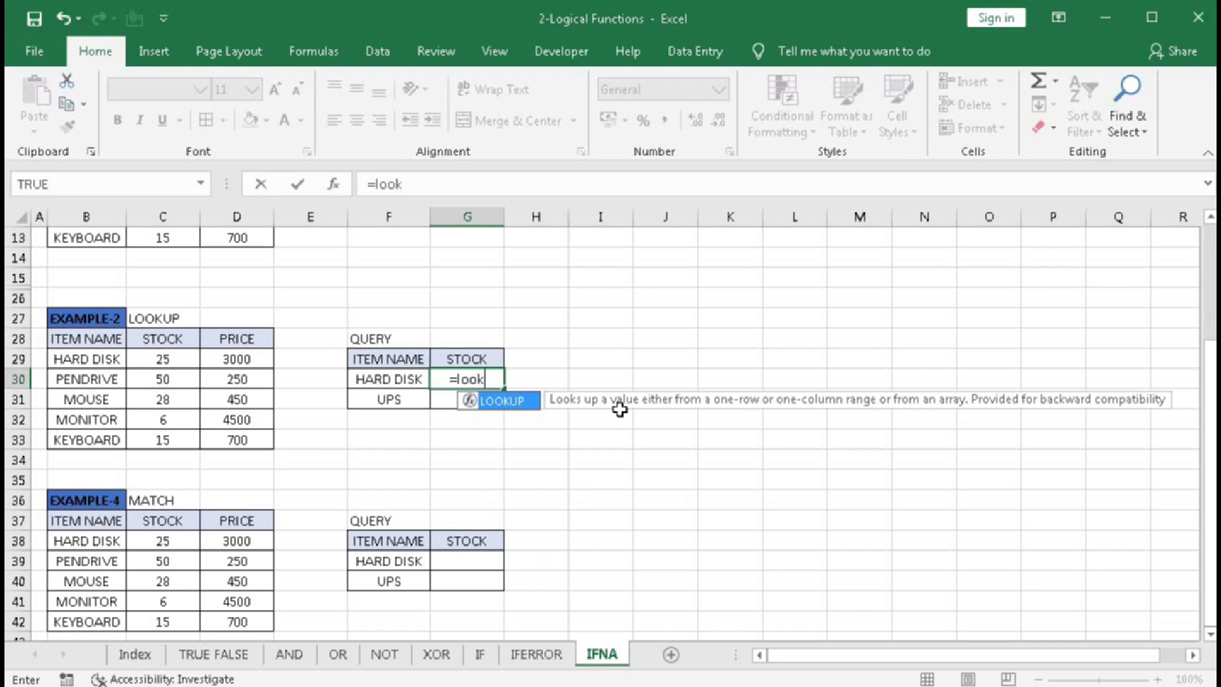
key(Tab)
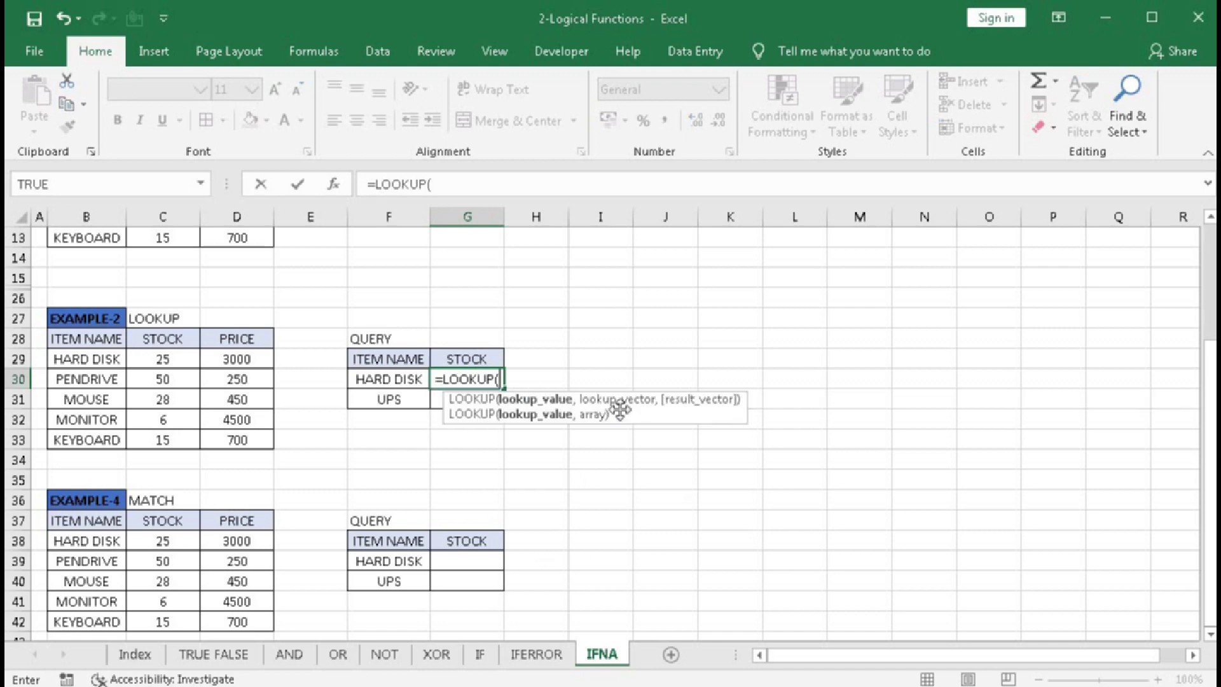
click(407, 378)
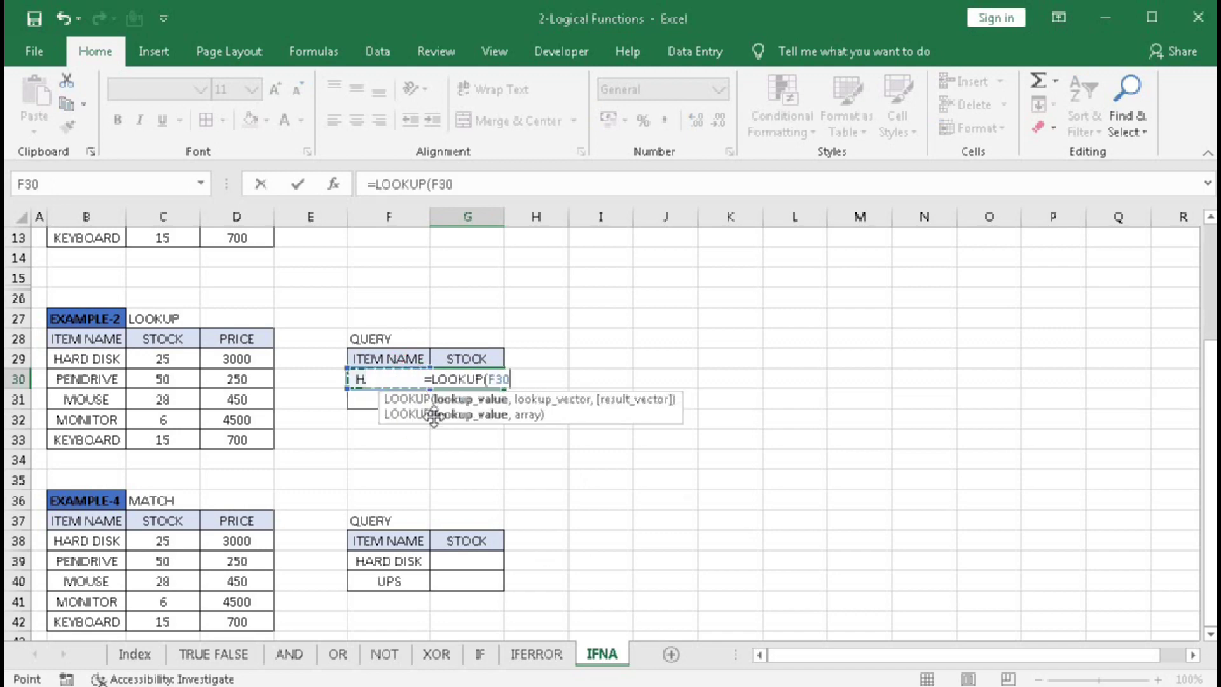
text(,)
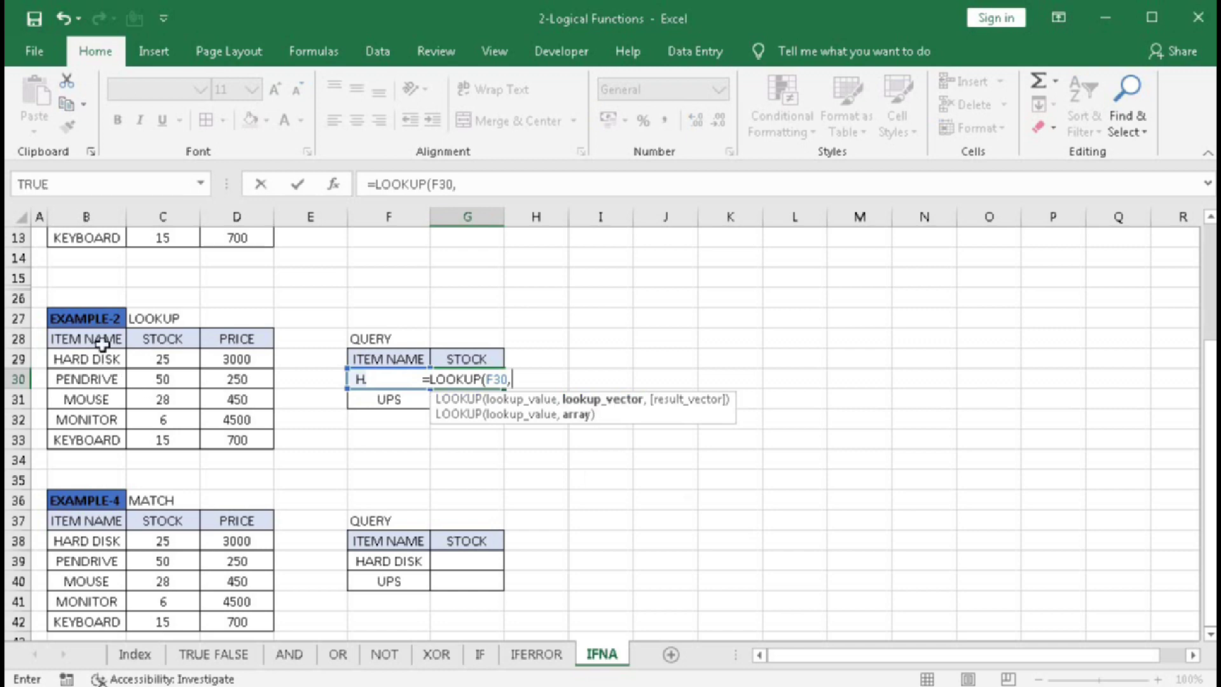
drag(99, 338, 94, 435)
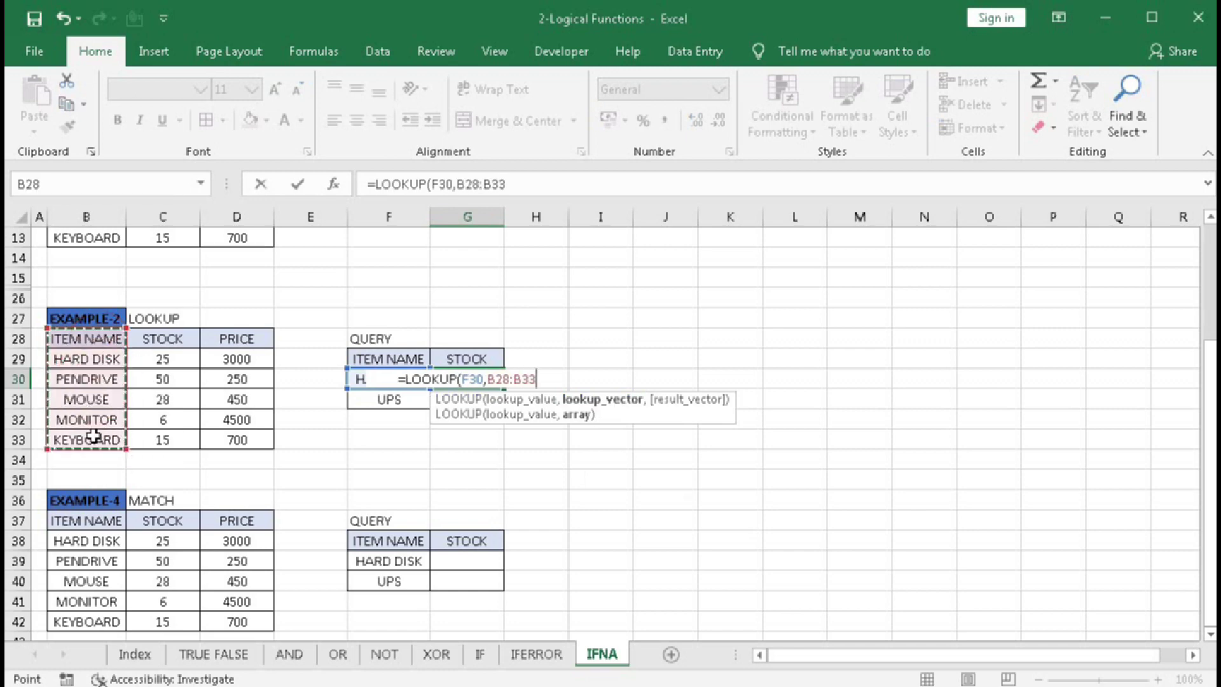
key(F4)
text(,)
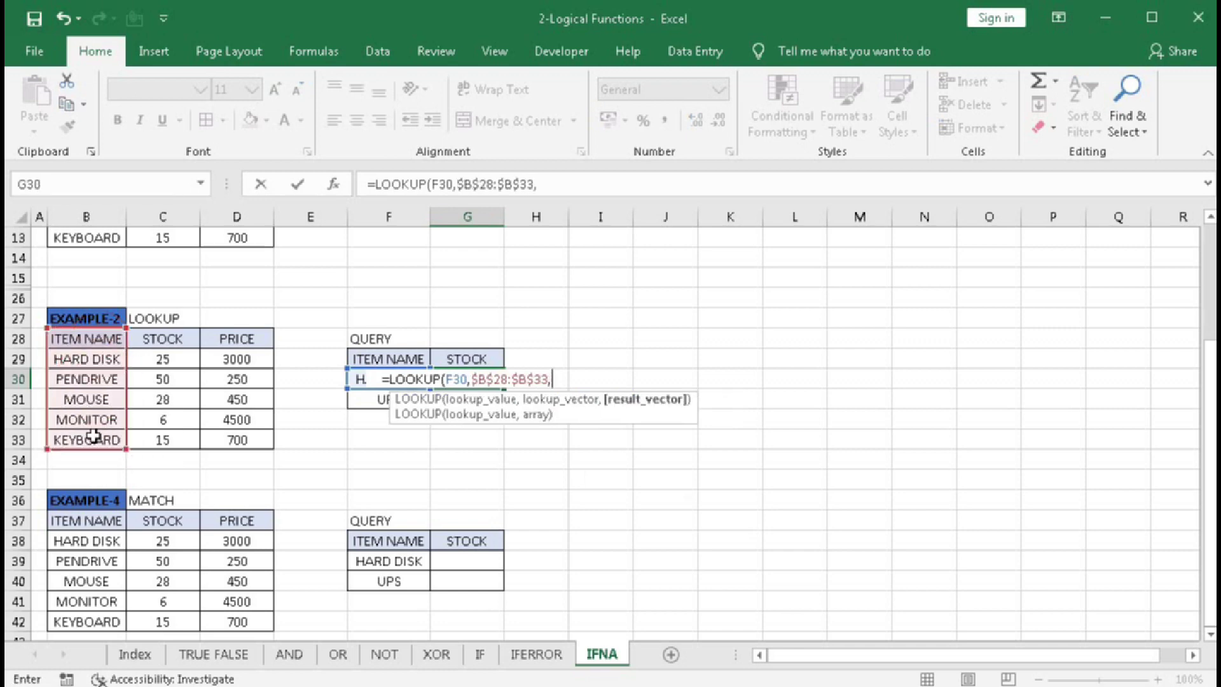
drag(160, 338, 166, 439)
key(F4)
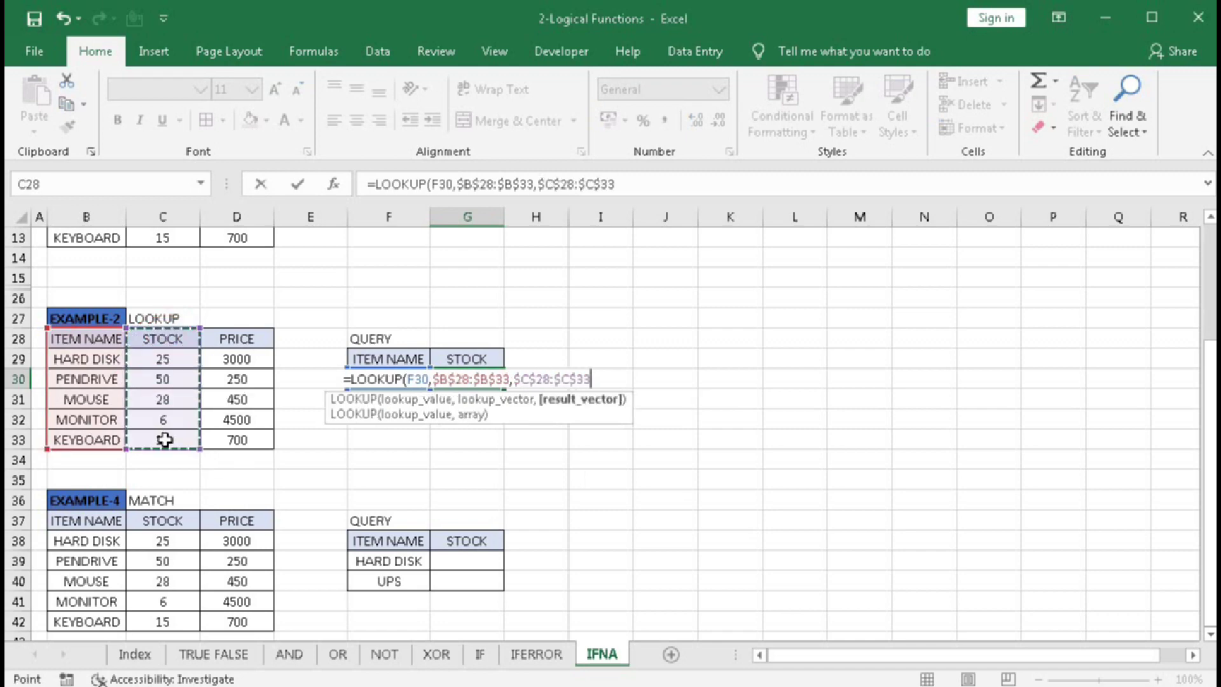
text())
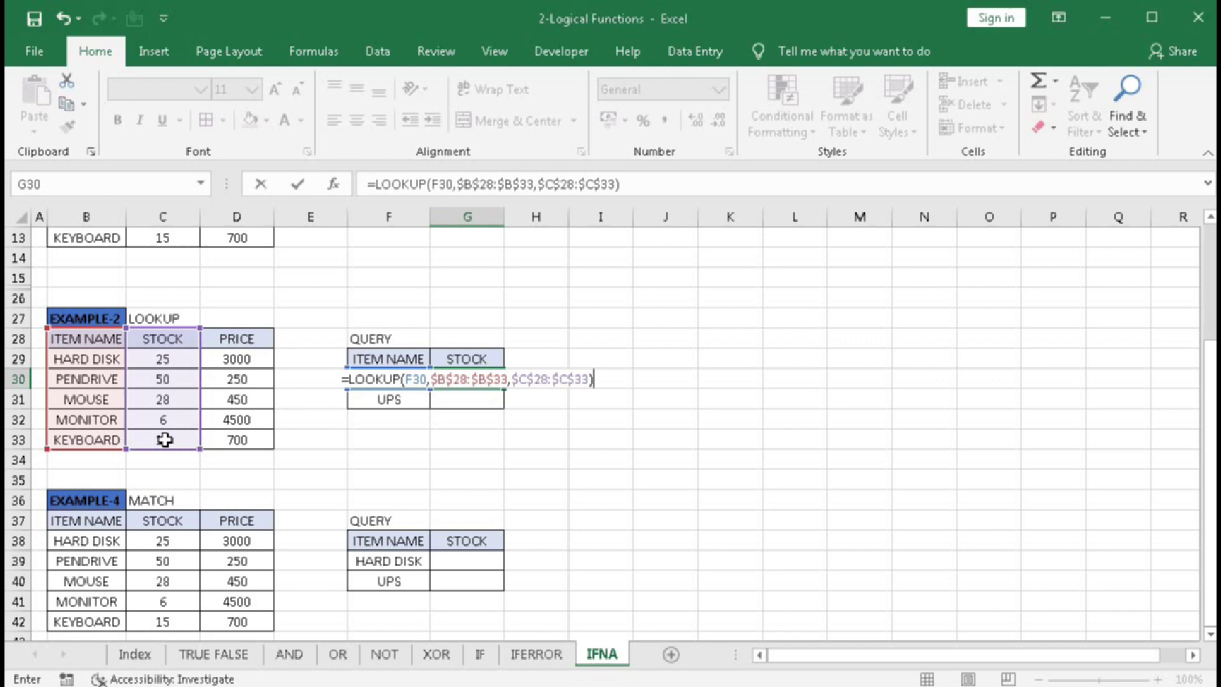
Copy the G30 LOOKUP formula down to G31, giving #N/A for HARD DISK and 15 for UPS
click(409, 380)
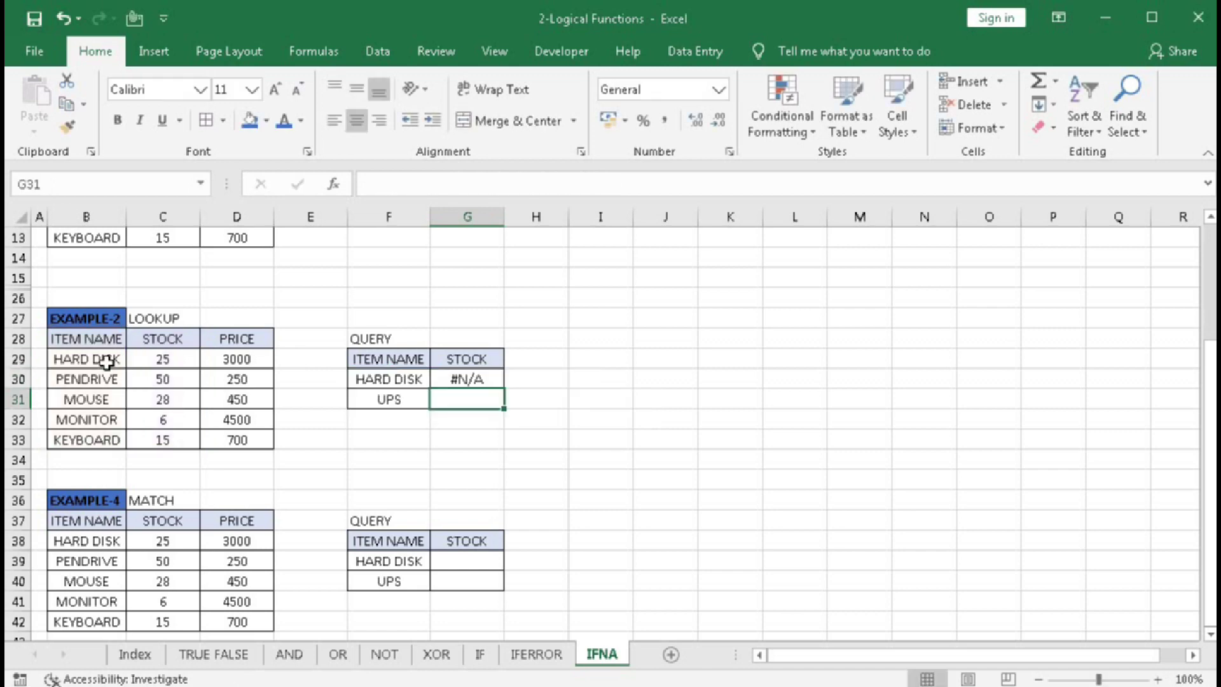
key(Up)
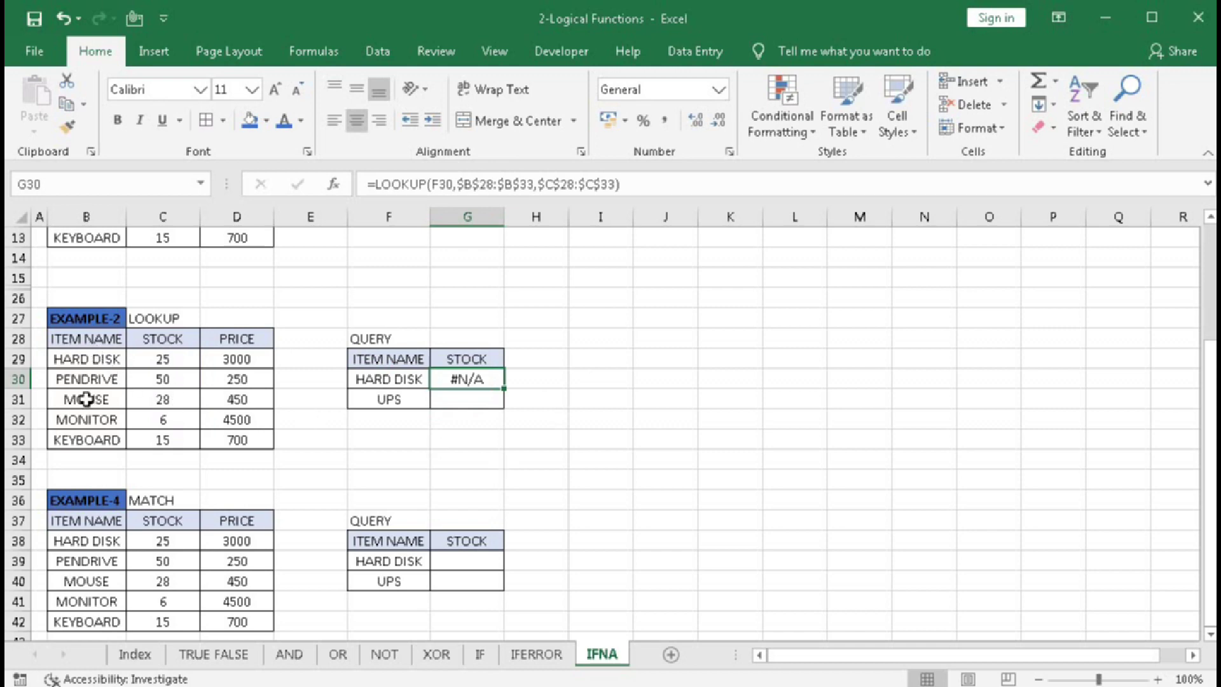
drag(503, 388, 503, 401)
click(389, 399)
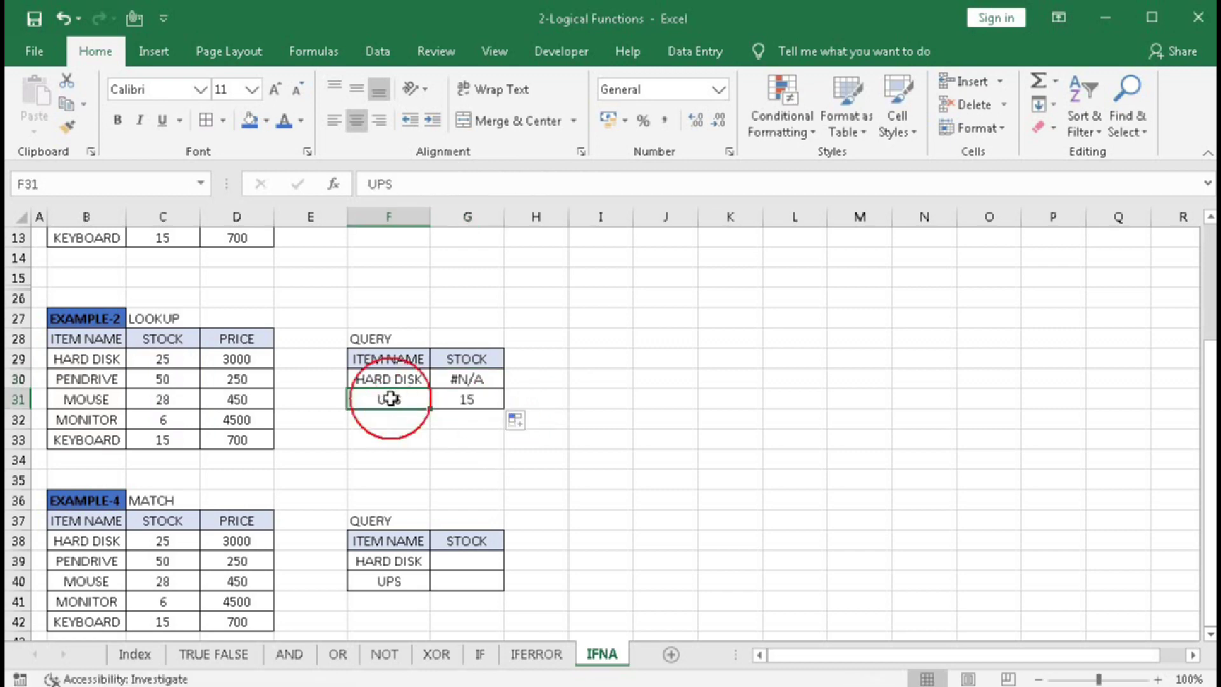
click(464, 399)
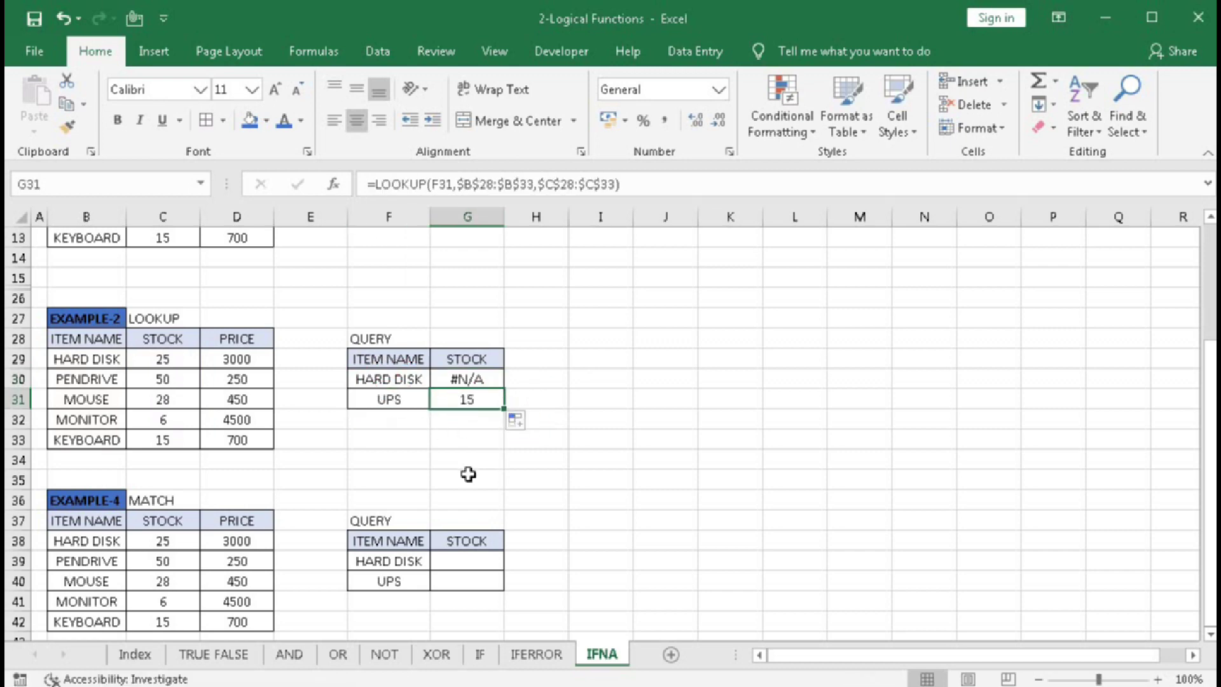
Change G30 to =IFNA(LOOKUP(F30,$B$28:$B$33,$C$28:$C$33),"") and copy it down to G31
click(463, 381)
double_click(455, 378)
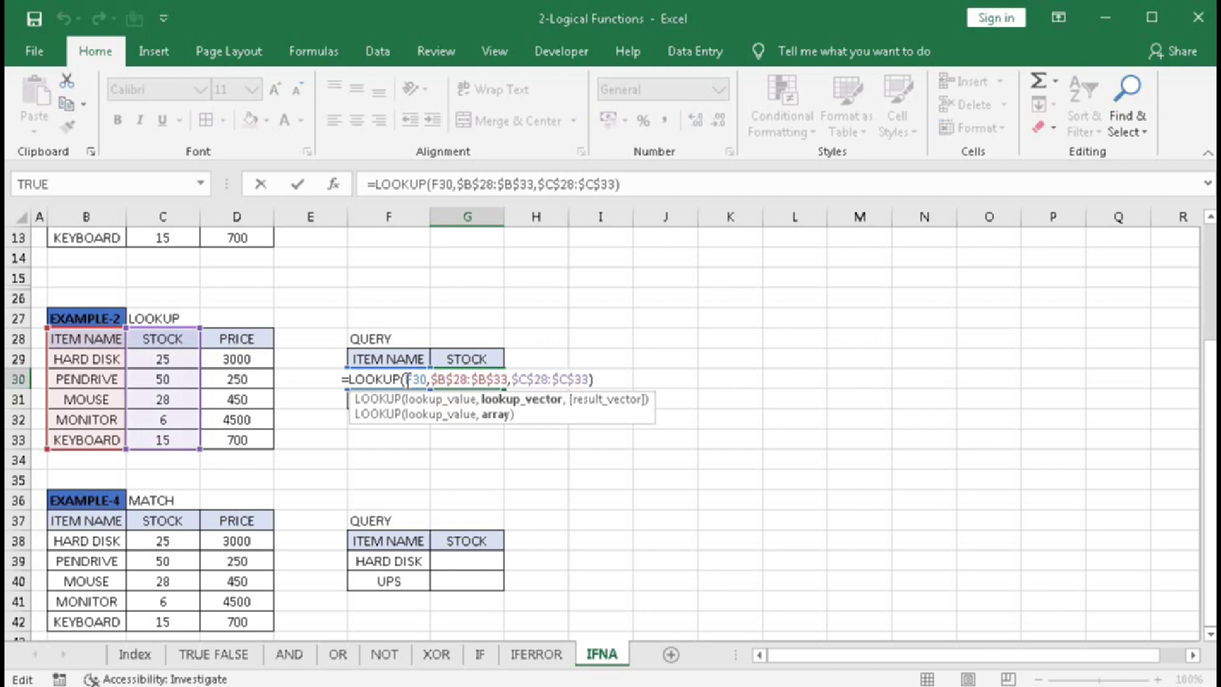
click(349, 379)
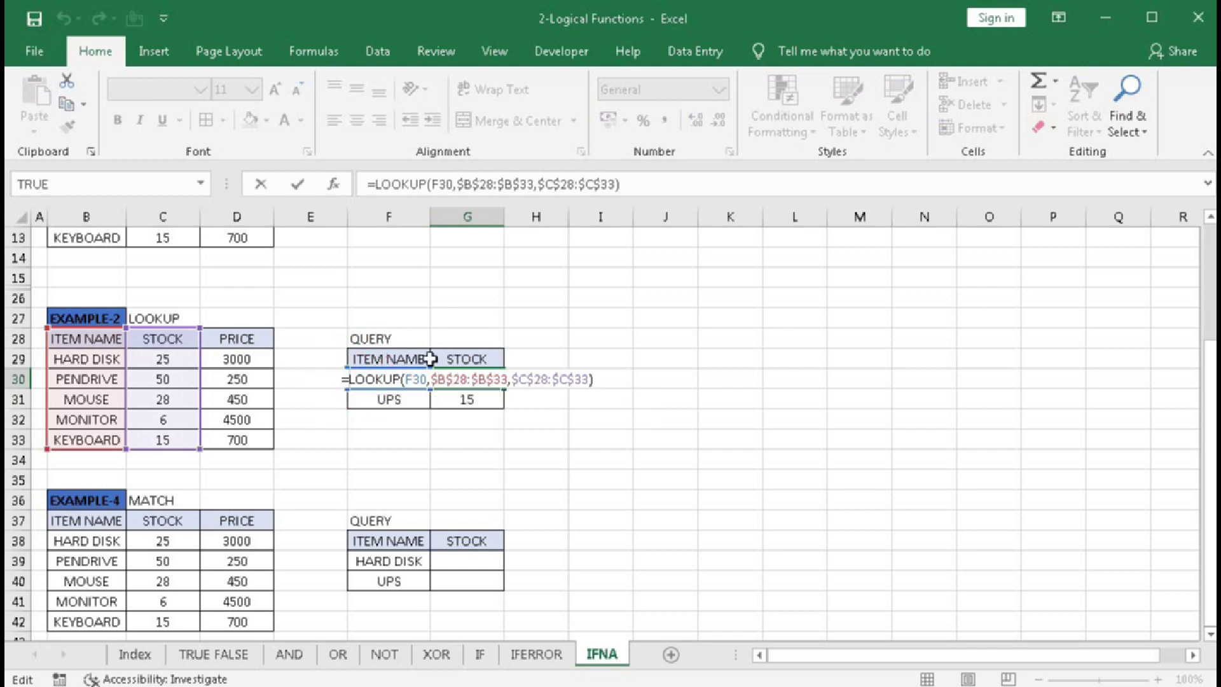
text(IFNA()
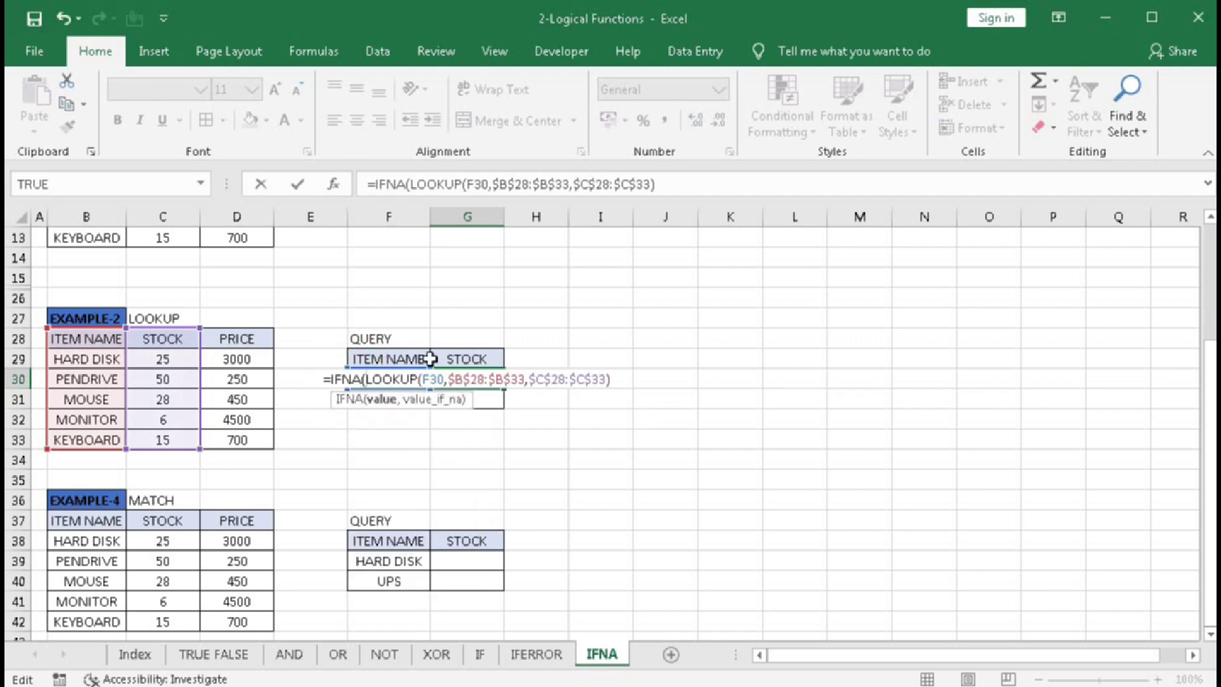
key(End)
text(,)
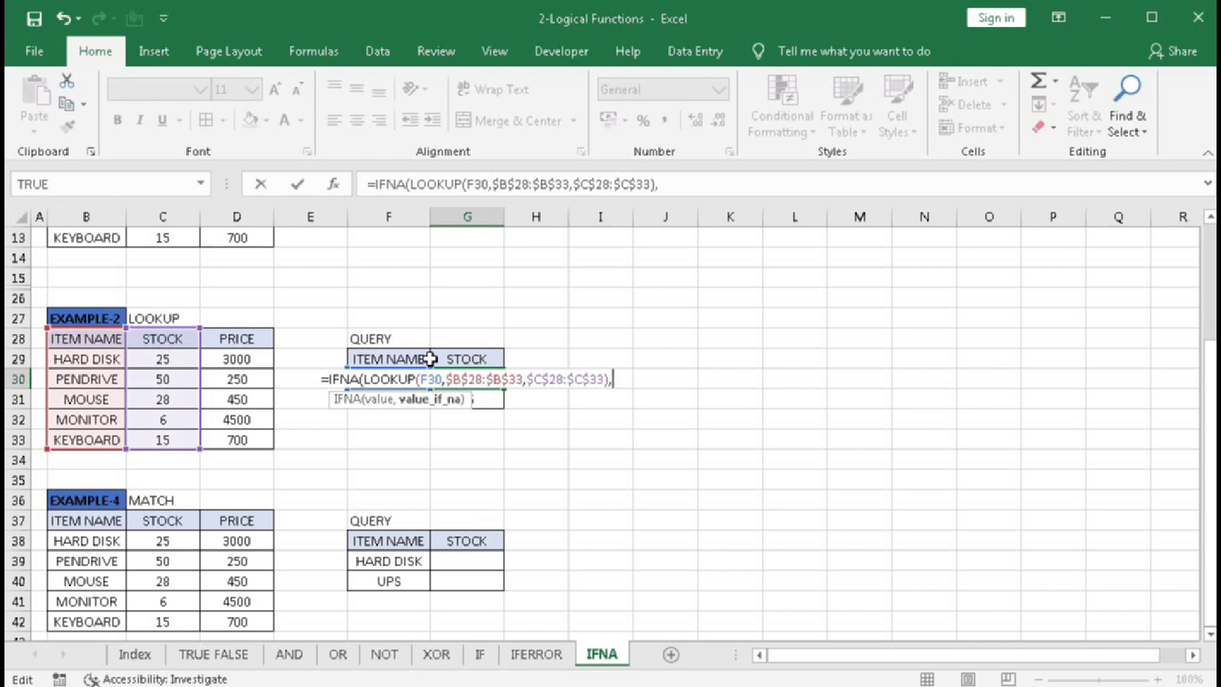
text("")
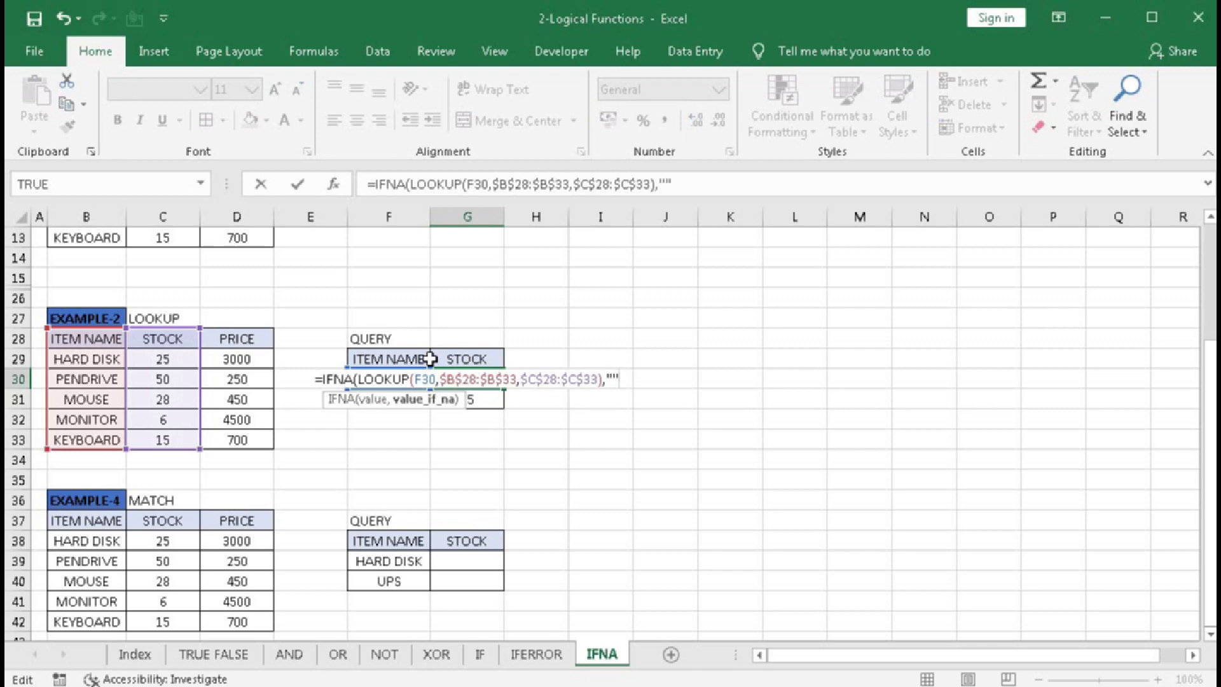
text())
key(Return)
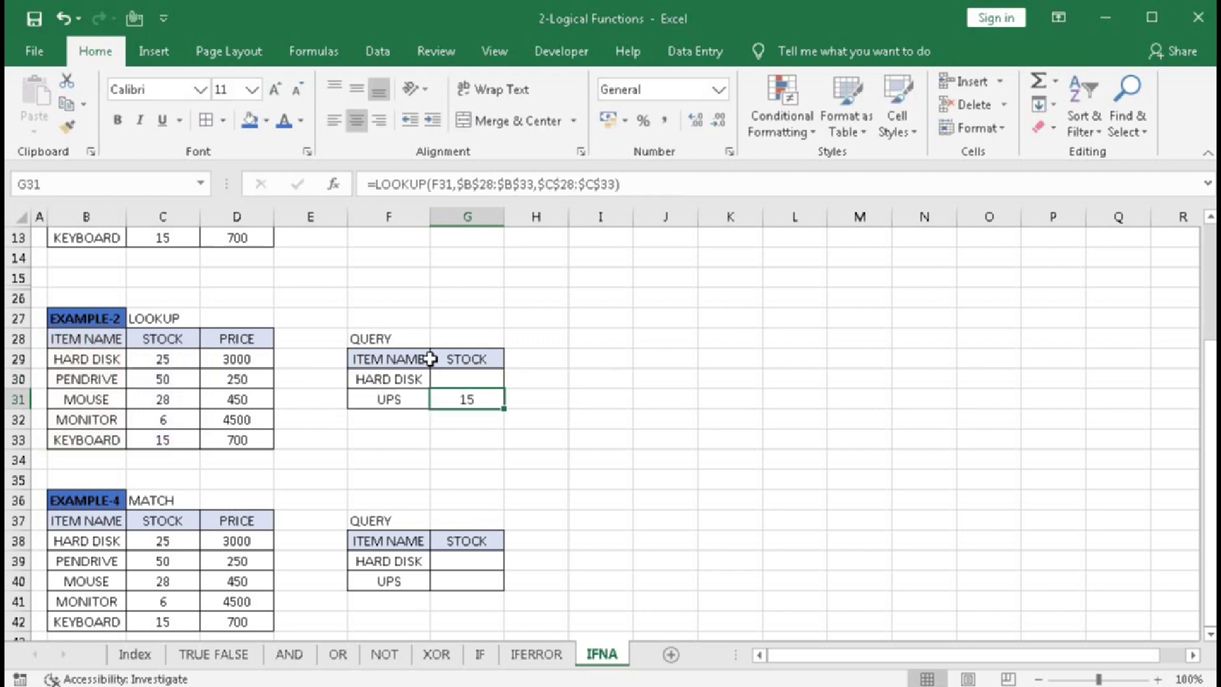
click(456, 377)
drag(504, 389, 506, 403)
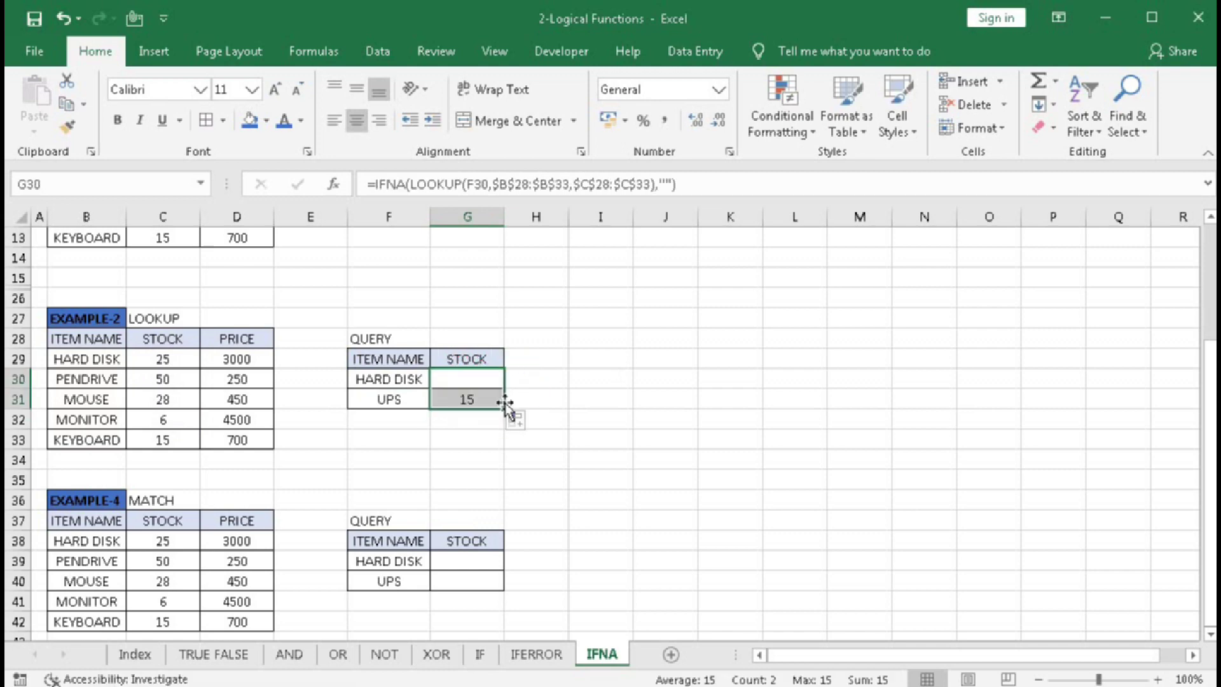
Enter =MATCH(F39,B37:B42,0) in G39, returning 2 for HARD DISK
scroll(505, 402, down, 1)
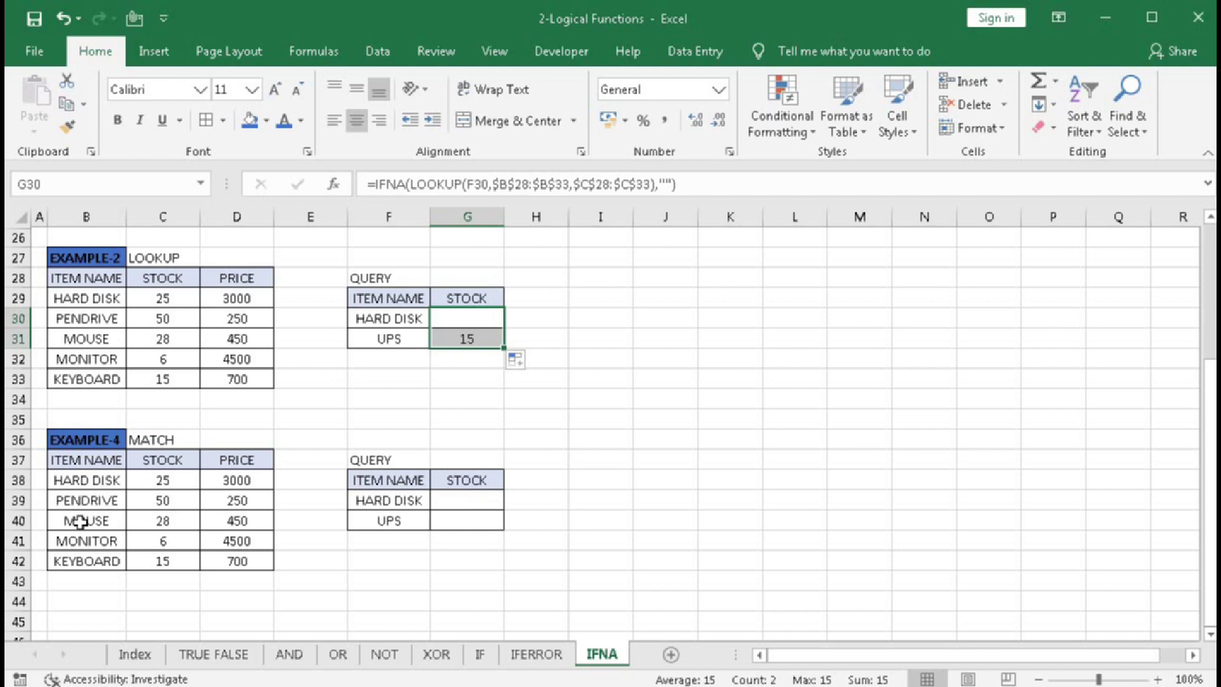
click(482, 503)
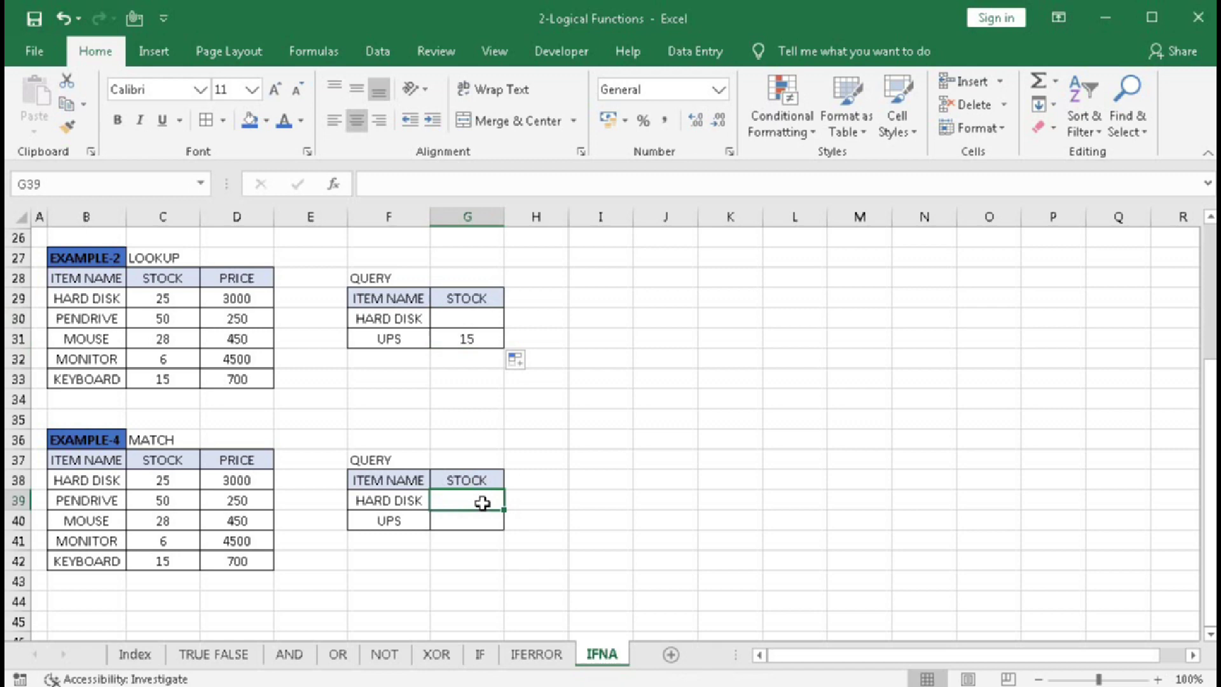
text(=mat)
key(Tab)
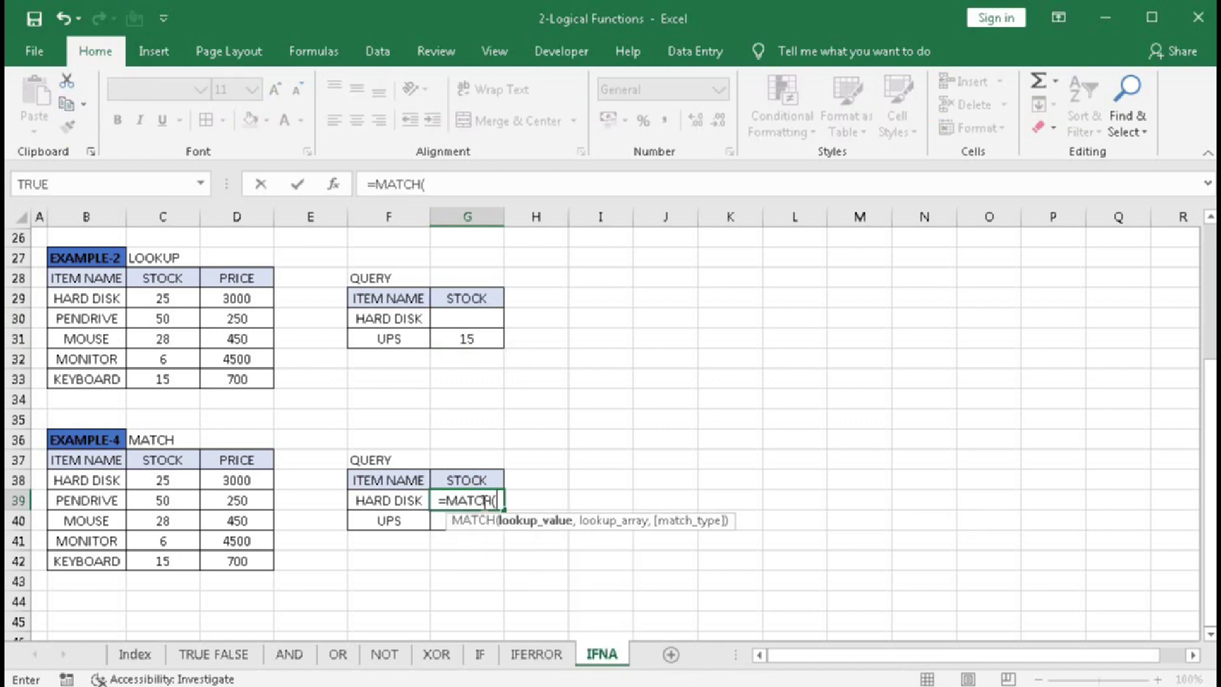
click(391, 501)
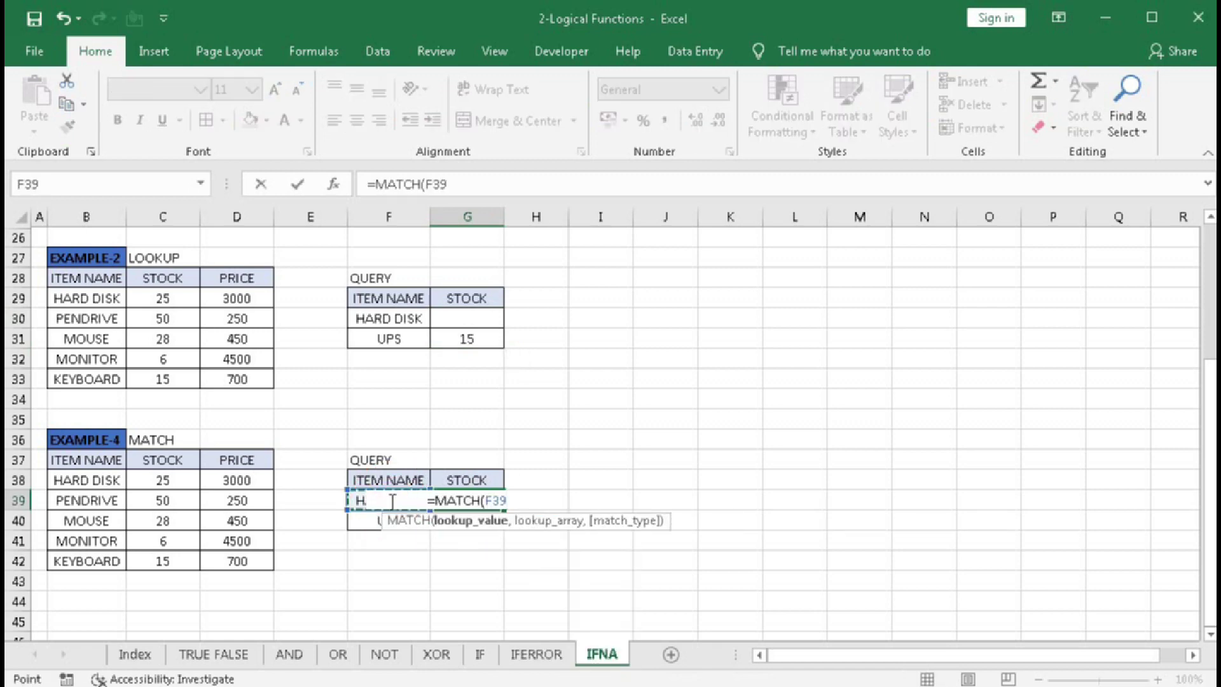
text(,)
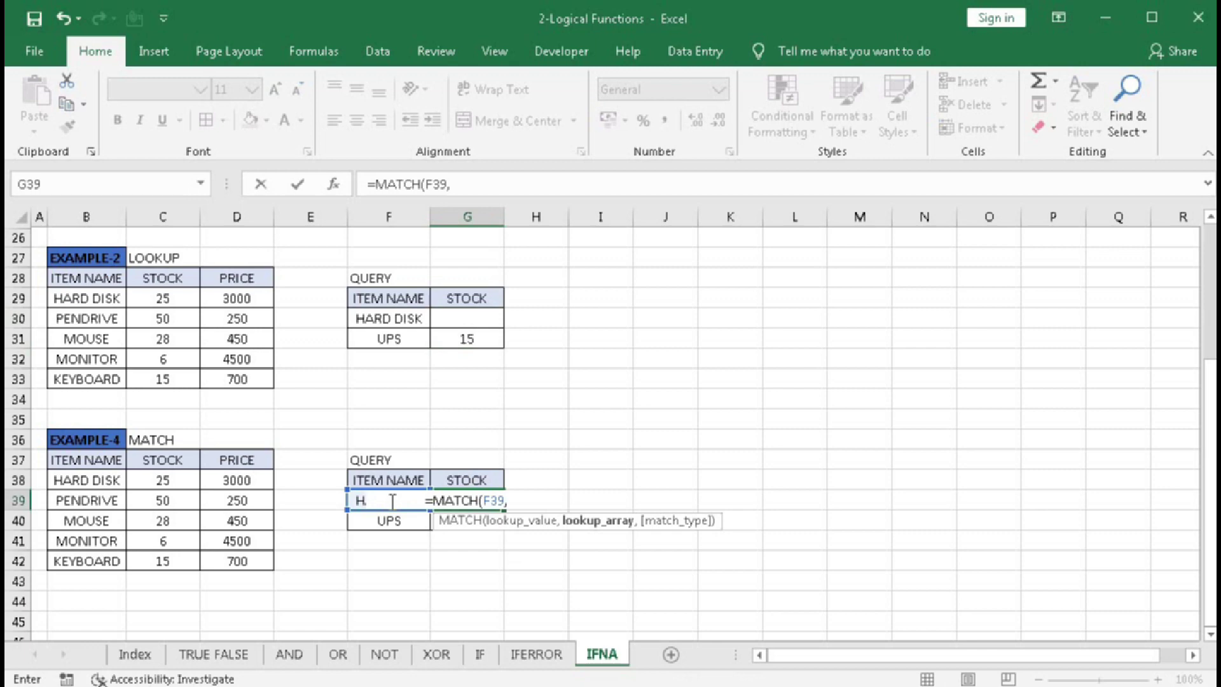
click(97, 465)
drag(99, 472, 89, 558)
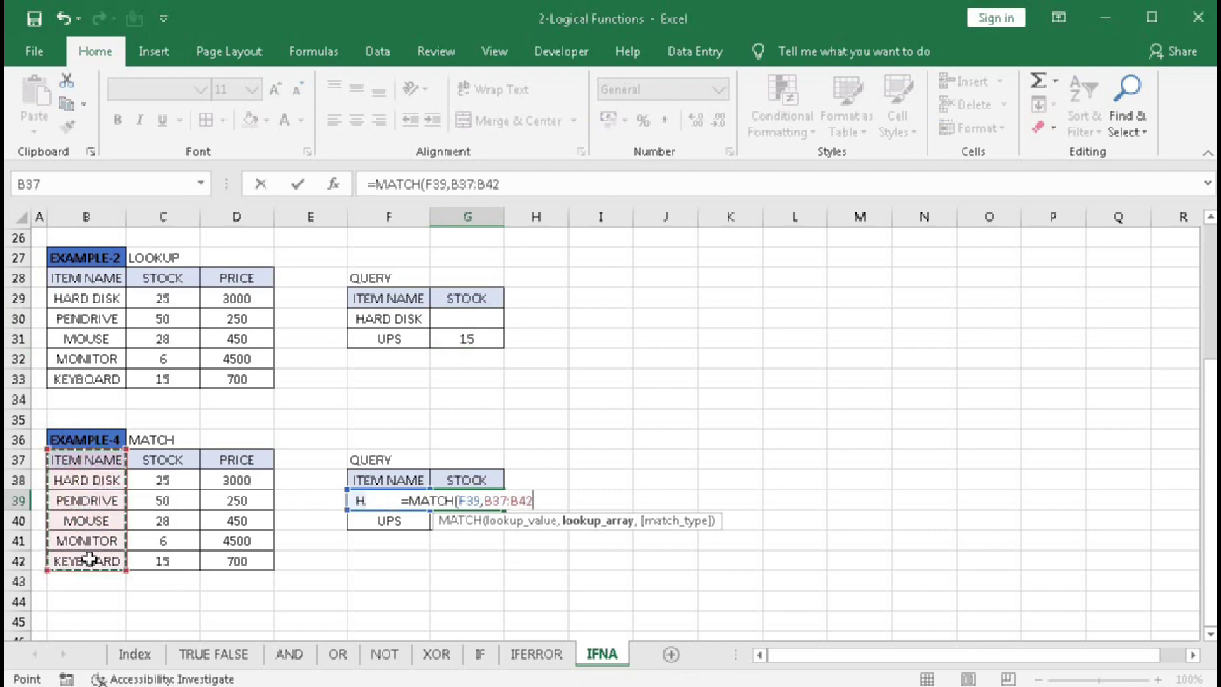
text(,)
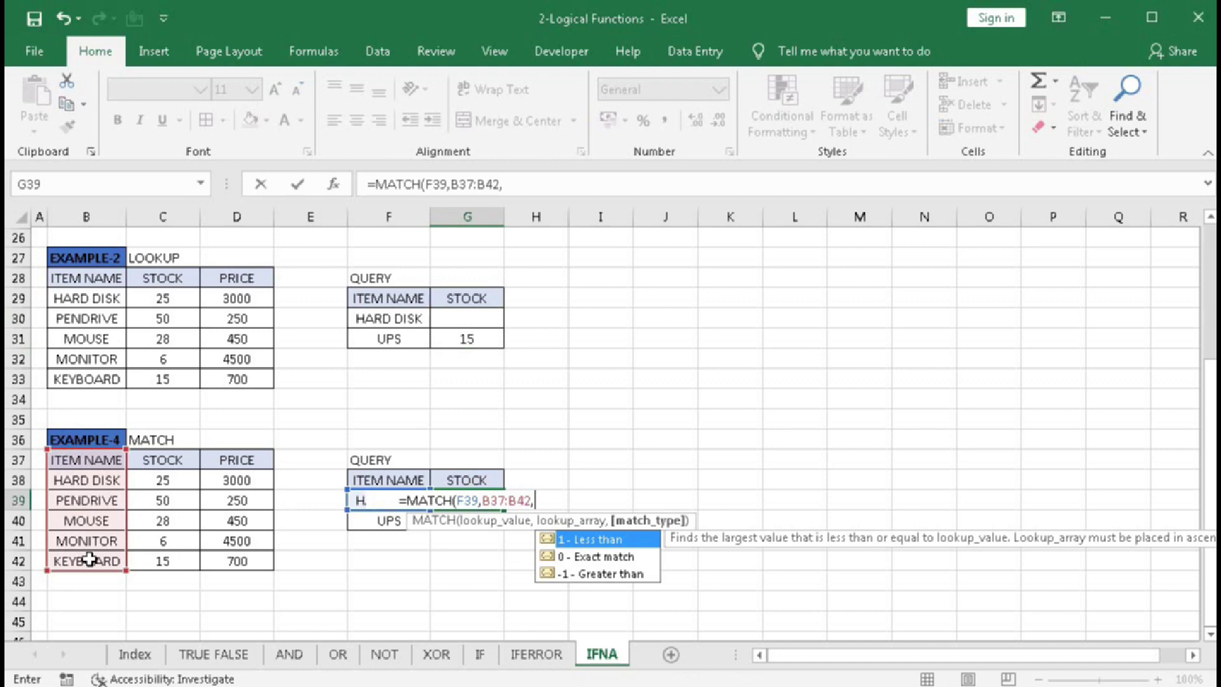
text(0)
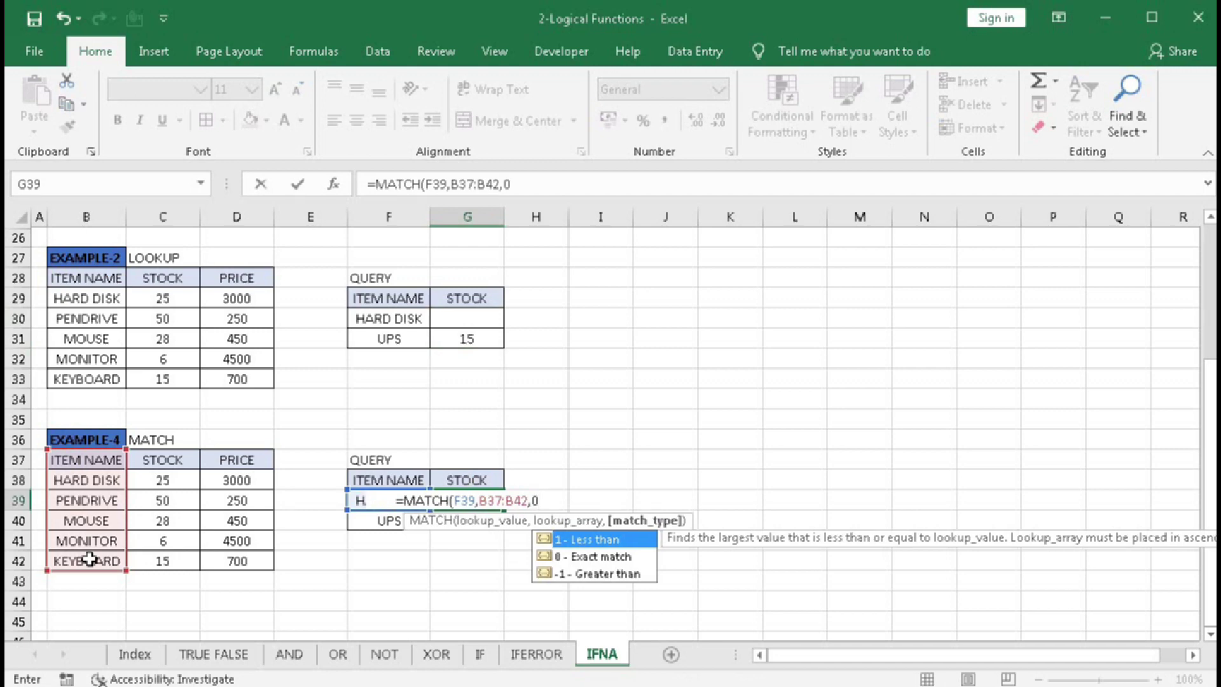
text())
key(Return)
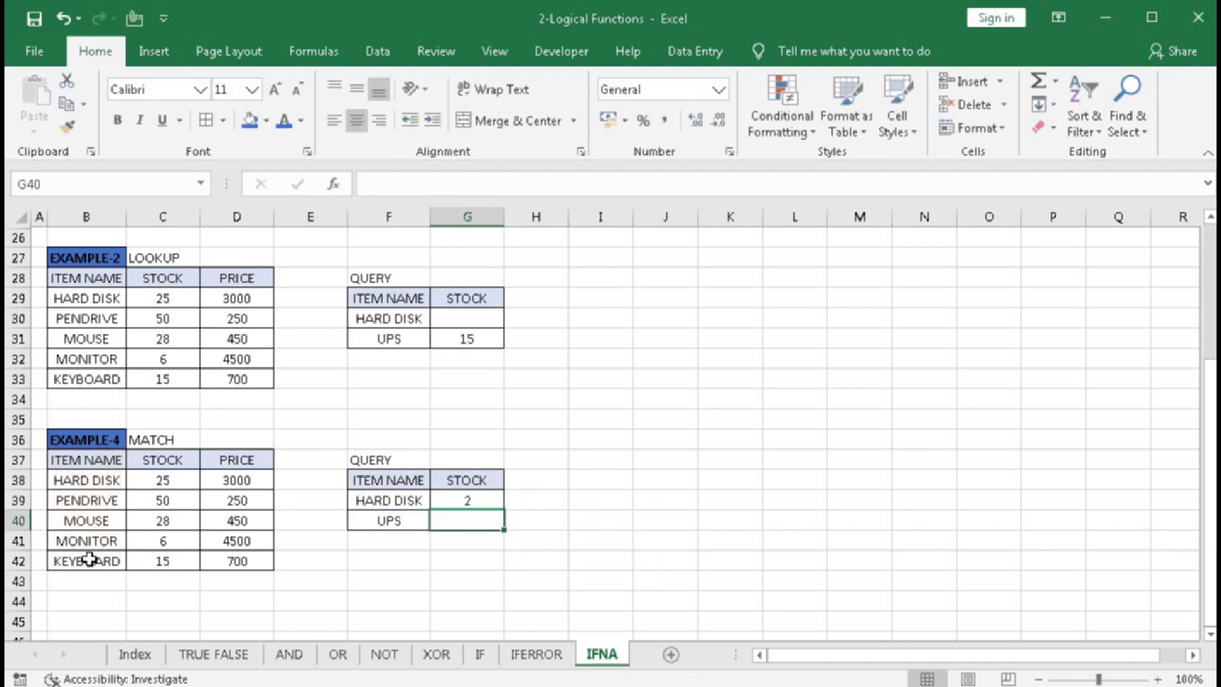
Check HARD DISK's position in the item list and copy the MATCH down to G40, where UPS shows #N/A
click(104, 458)
click(99, 481)
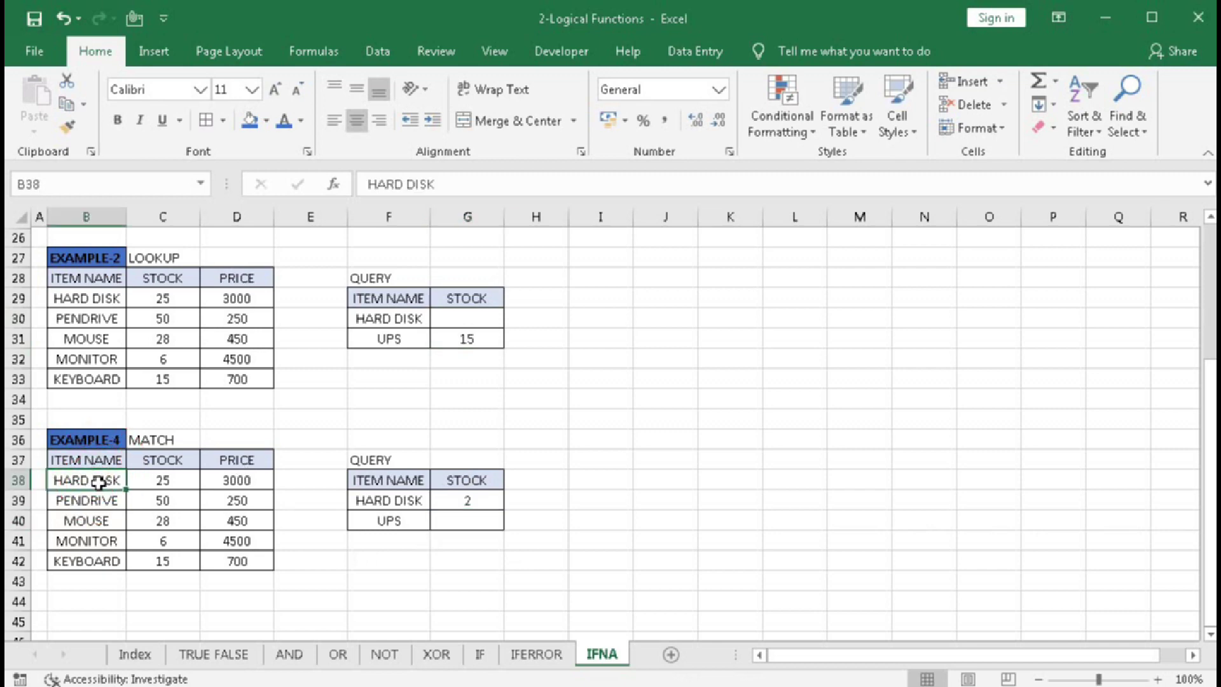
click(448, 524)
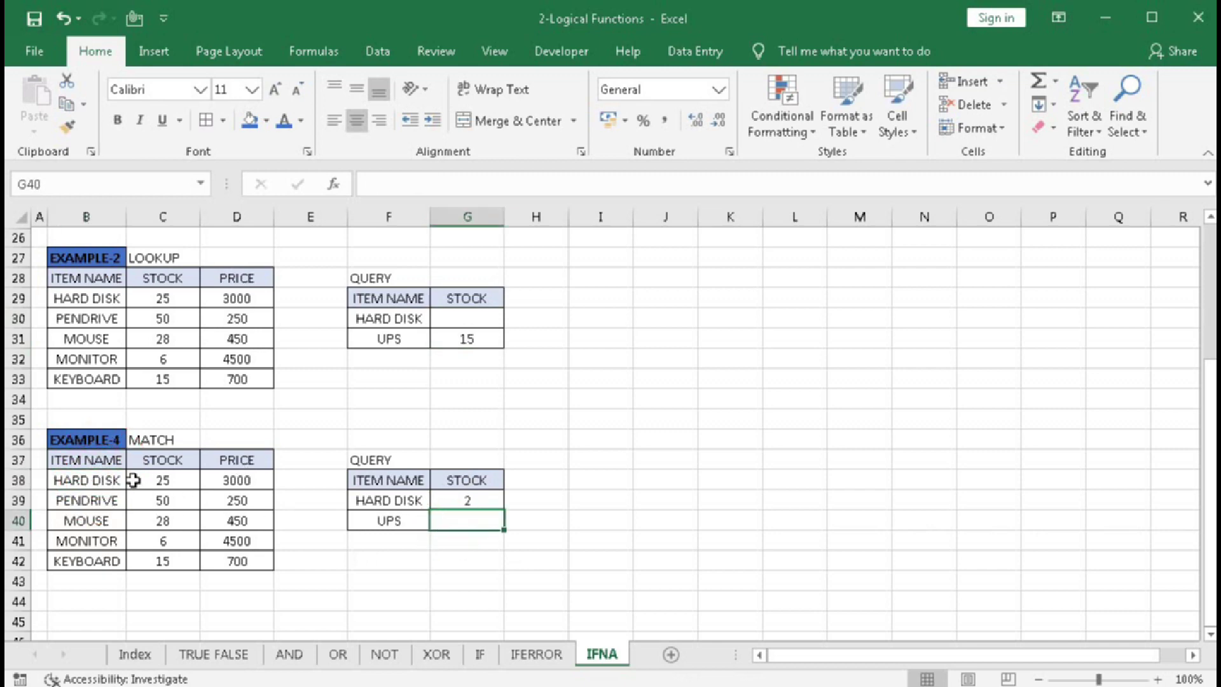
click(468, 518)
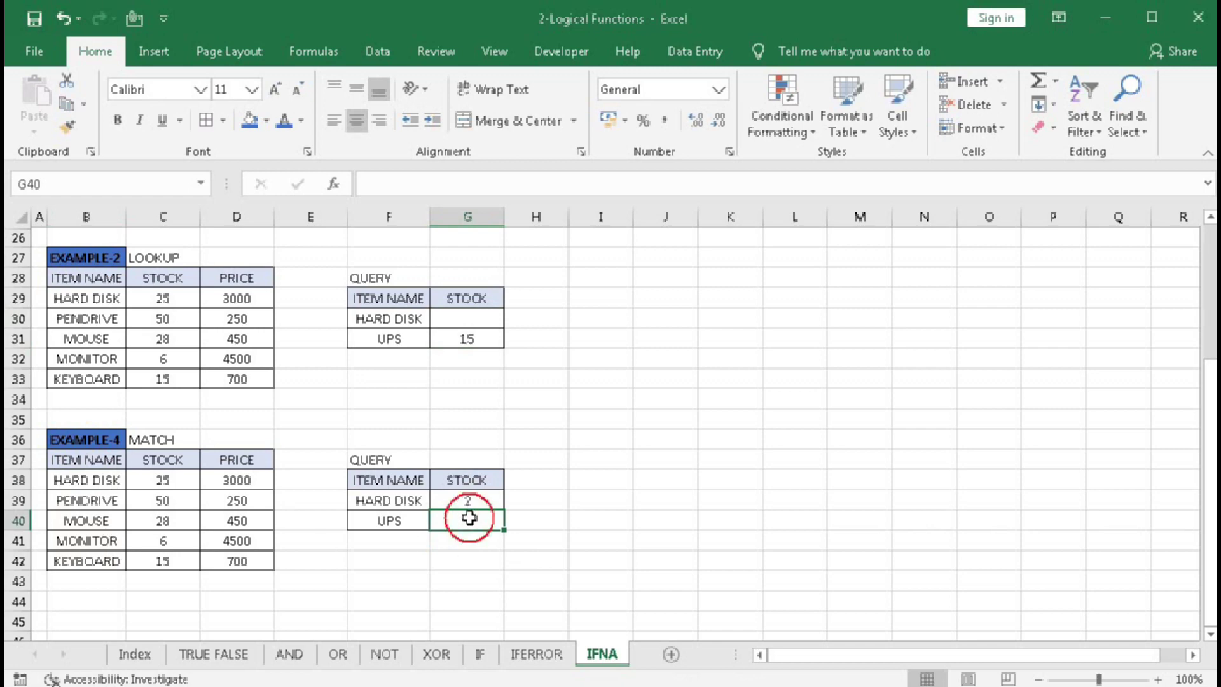
click(468, 500)
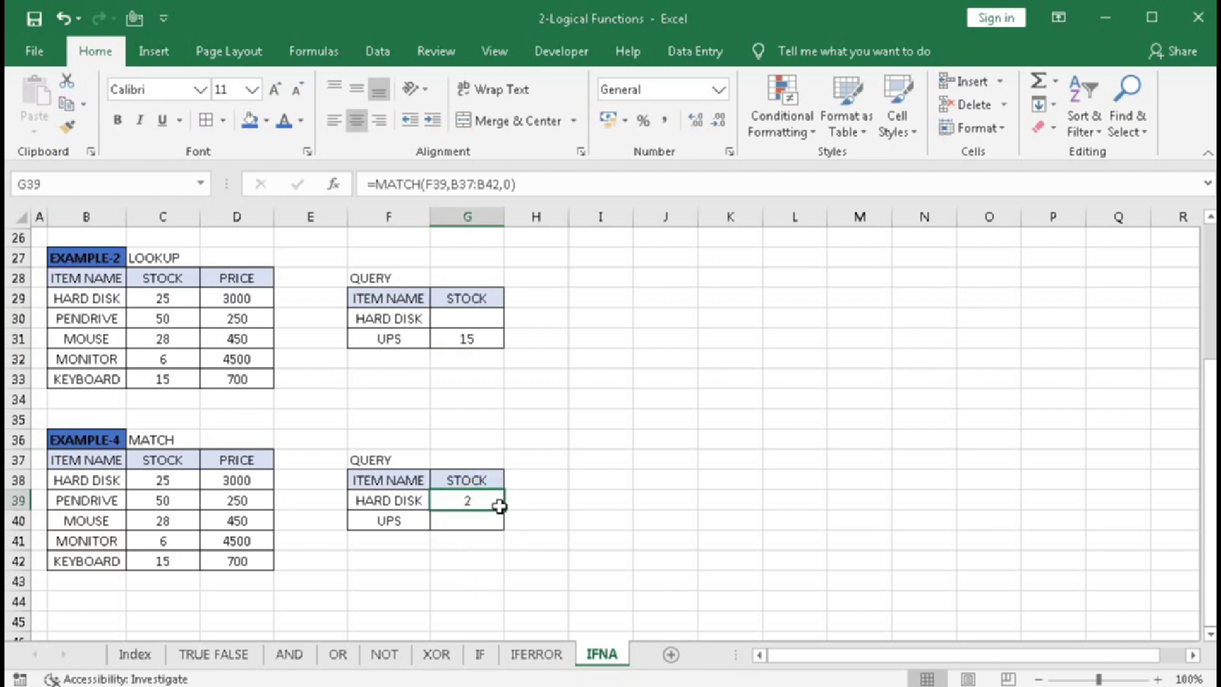
drag(503, 509, 503, 528)
click(467, 520)
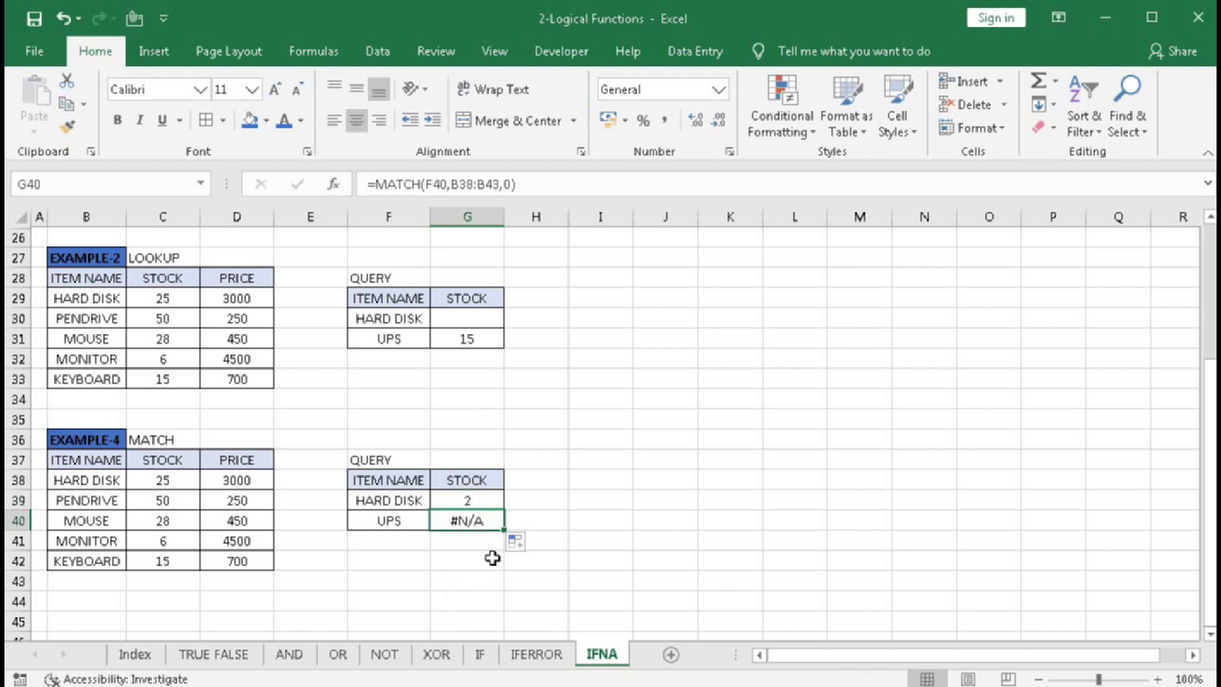
Change G39 to =IFNA(MATCH(F39,B37:B42,0),"Not Found") and copy it down to G40
double_click(460, 501)
click(400, 500)
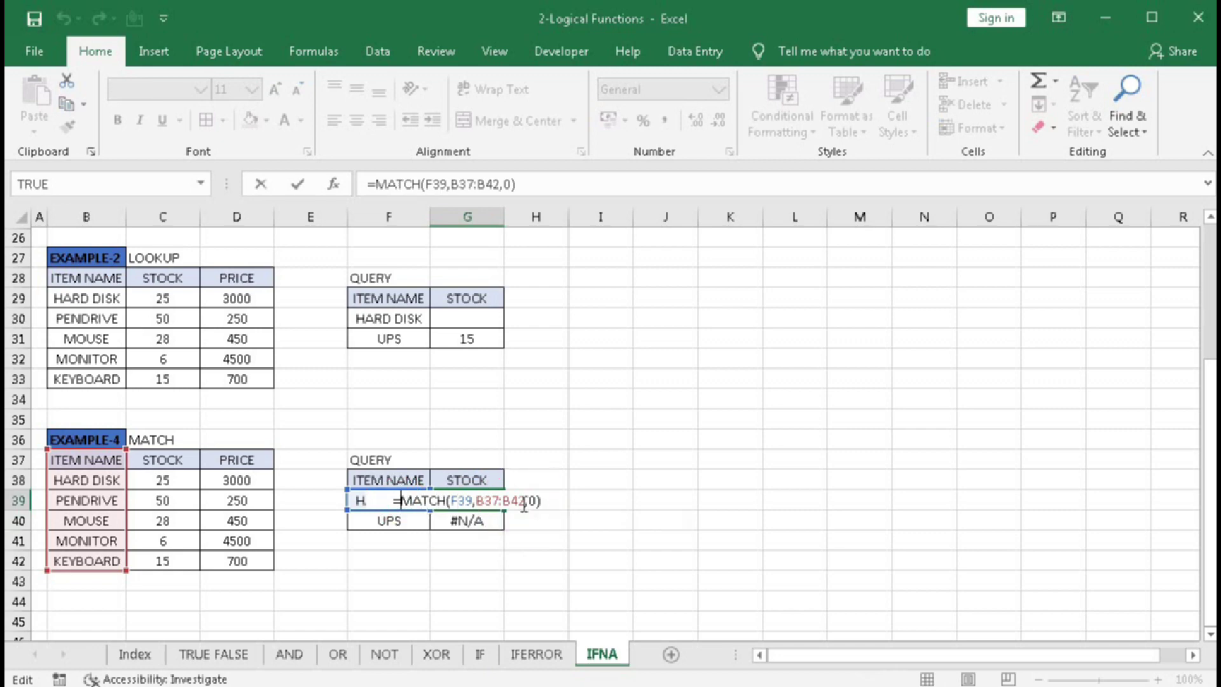
text(ifn)
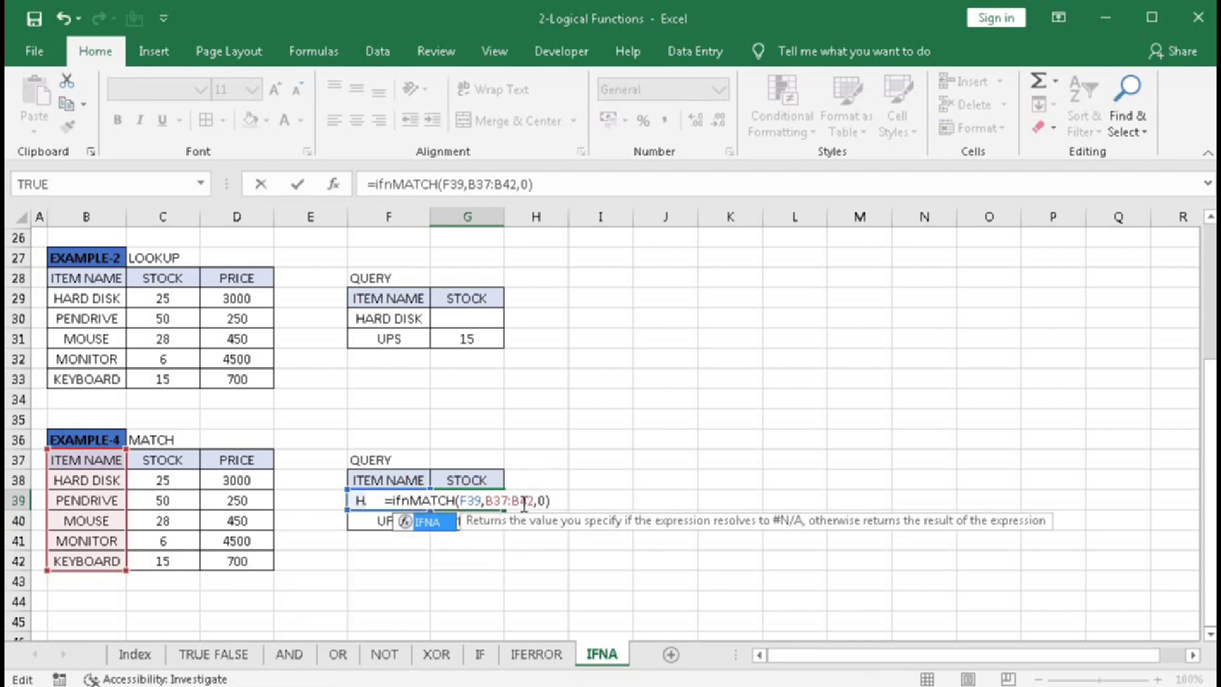
key(Tab)
key(End)
text(,)
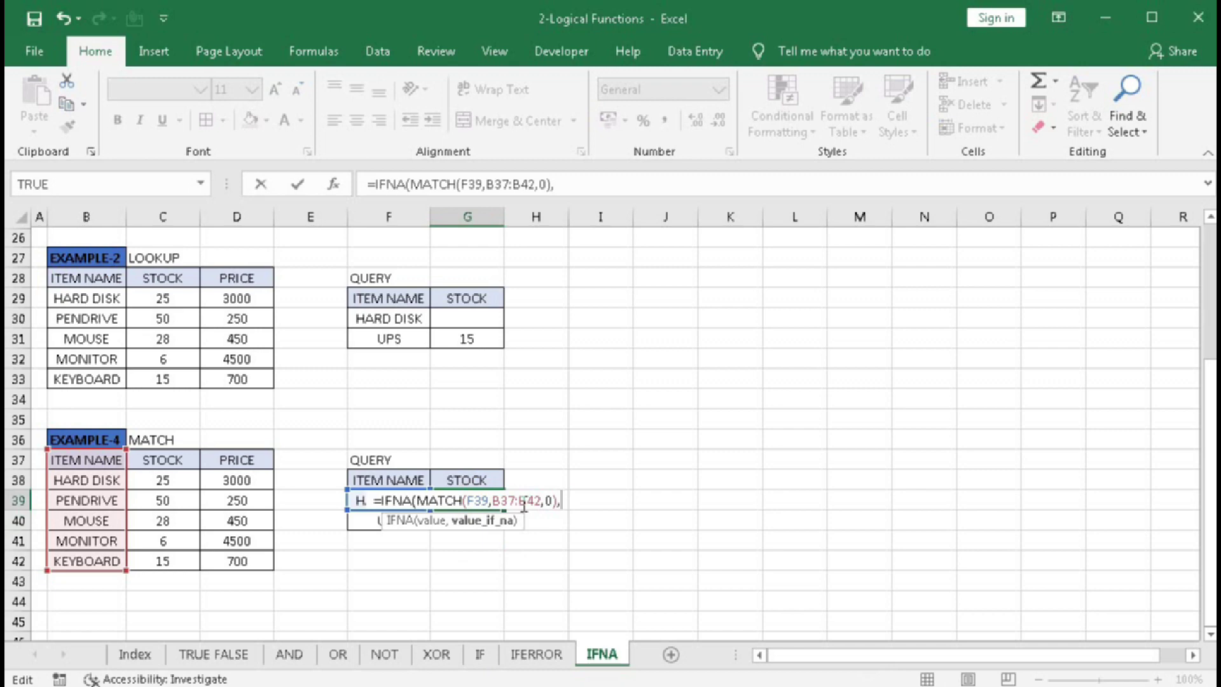
text("Not F)
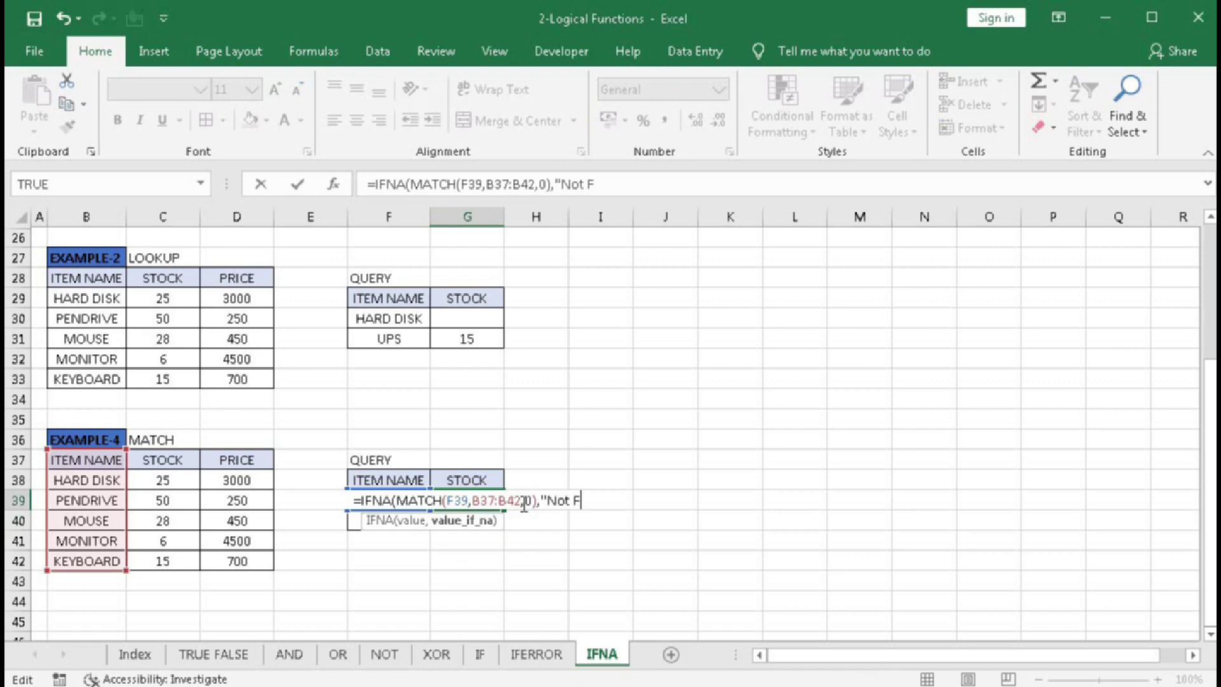
text(ound")
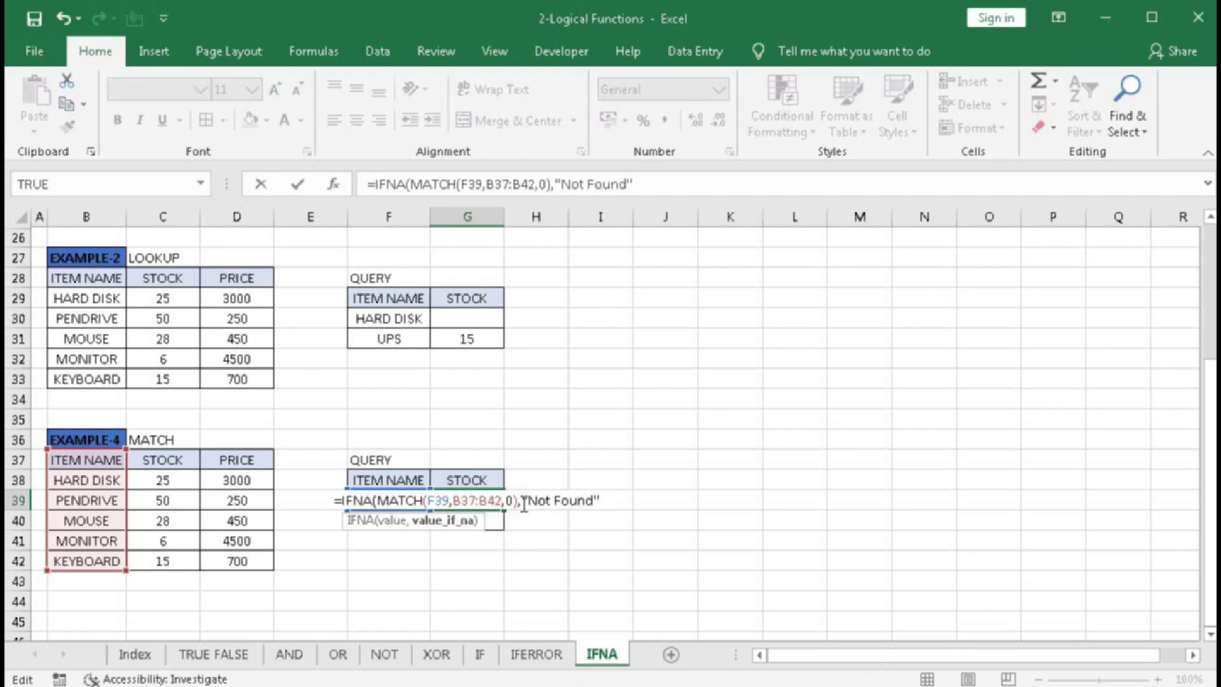
text())
key(Return)
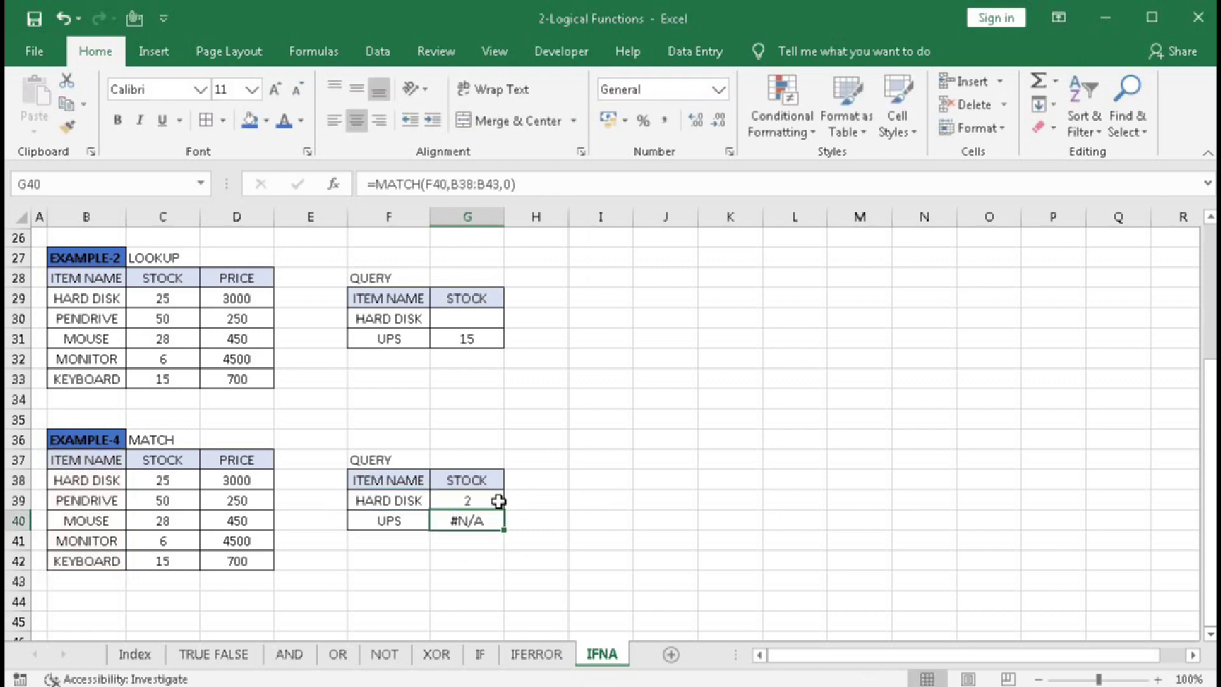
click(496, 500)
drag(504, 510, 503, 526)
Deselect the results and scroll back up to the sheet's IFNA description and Example-1
click(618, 506)
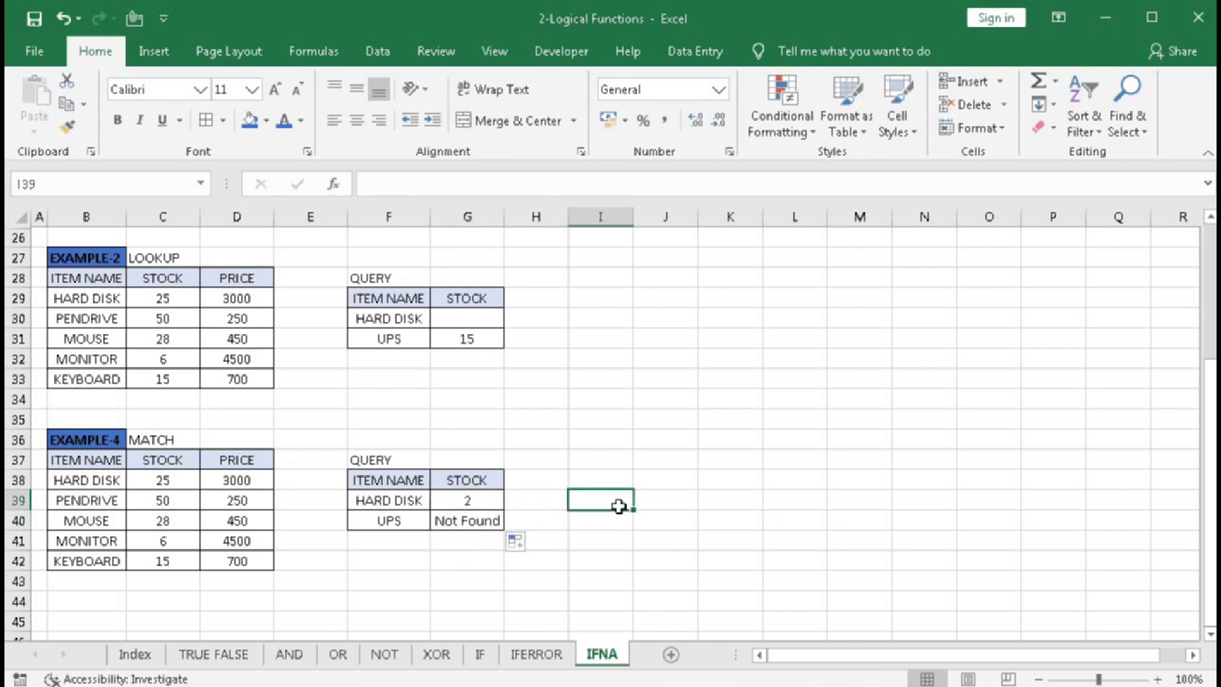
scroll(615, 504, up, 5)
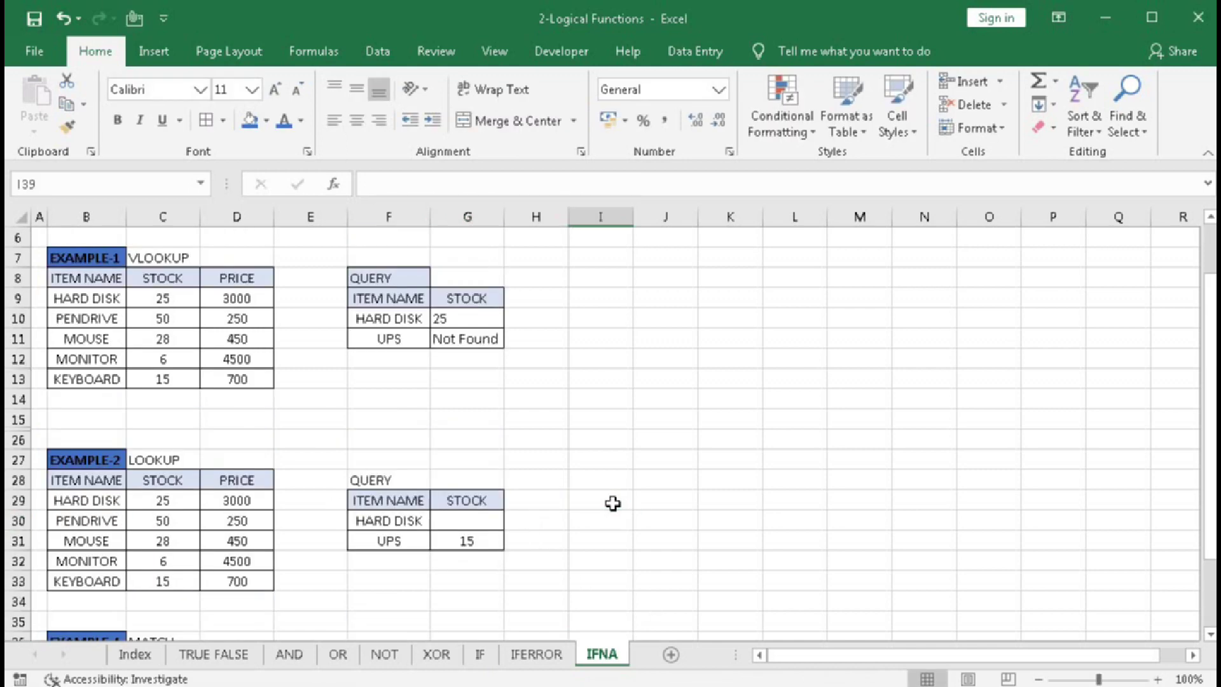